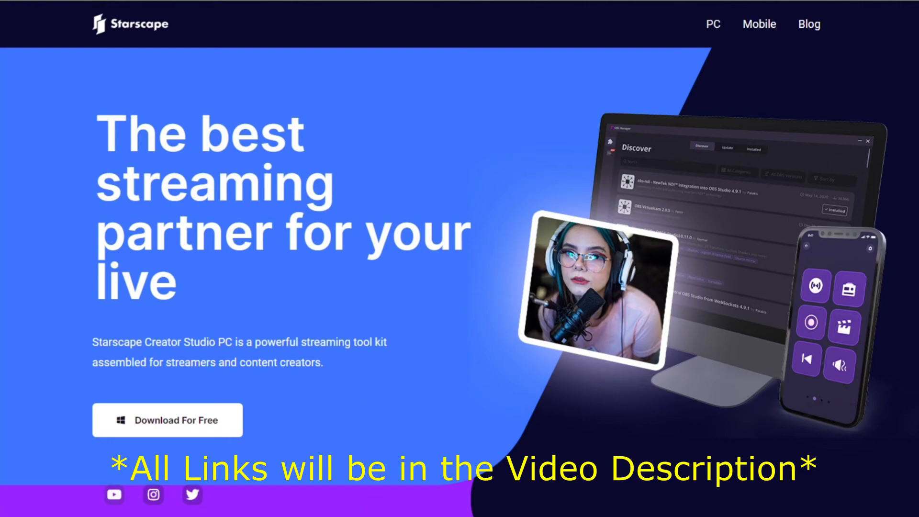
Step: Switch to Starscape Creator Studio and browse the available OBS plugins on the Discover page
key(alt+Tab)
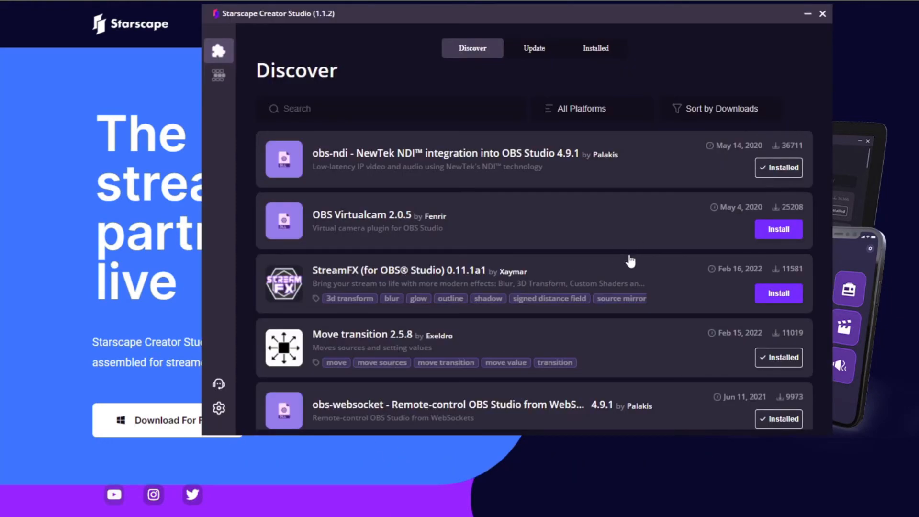
scroll(630, 260, down, 8)
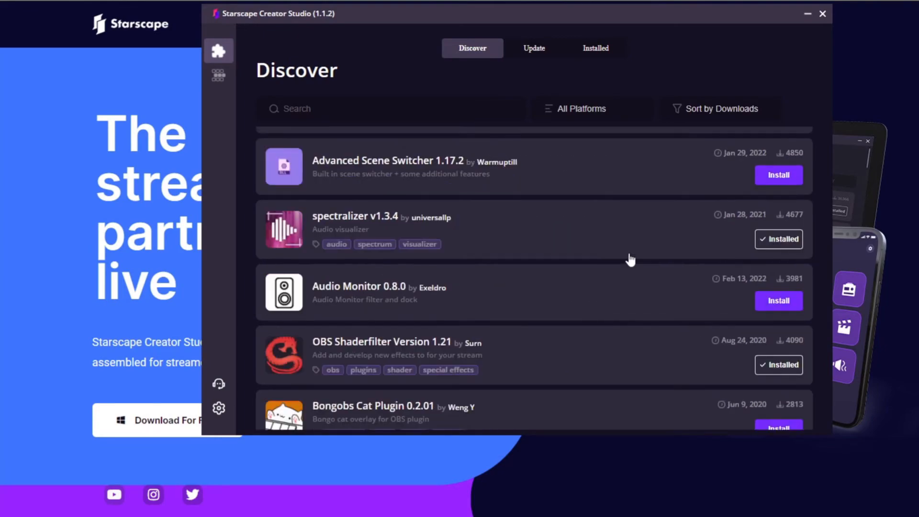
scroll(630, 261, down, 10)
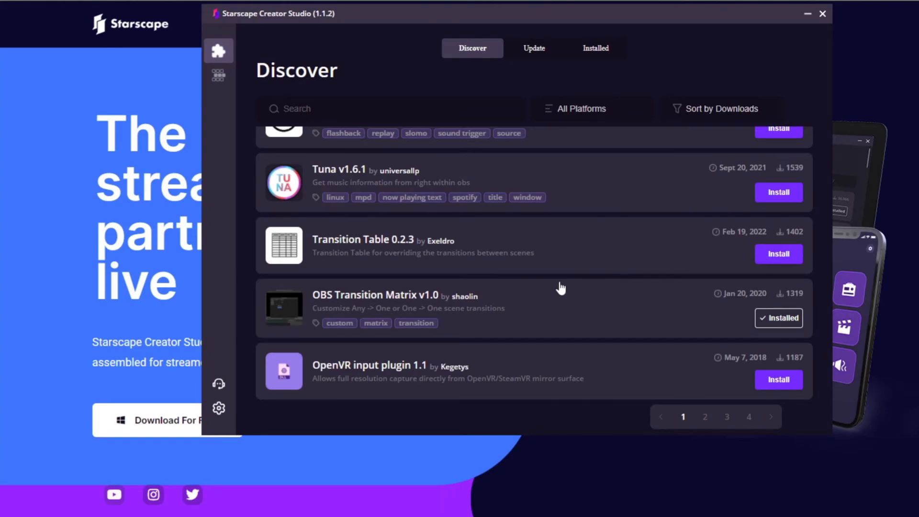
scroll(561, 287, up, 5)
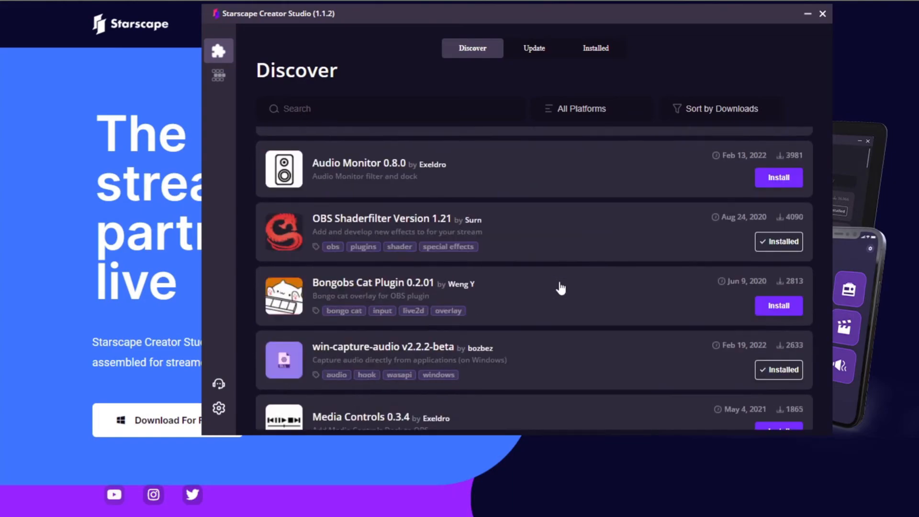
scroll(558, 287, down, 5)
scroll(558, 296, up, 5)
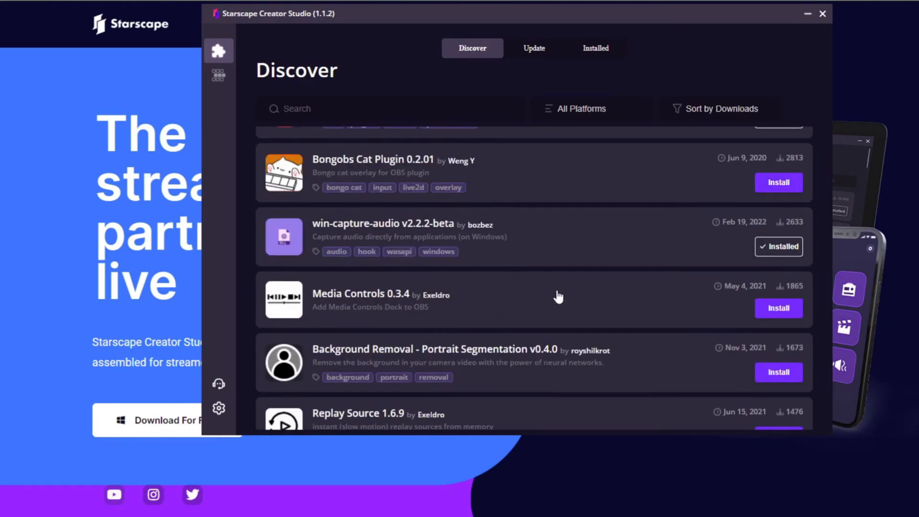
scroll(559, 296, up, 1)
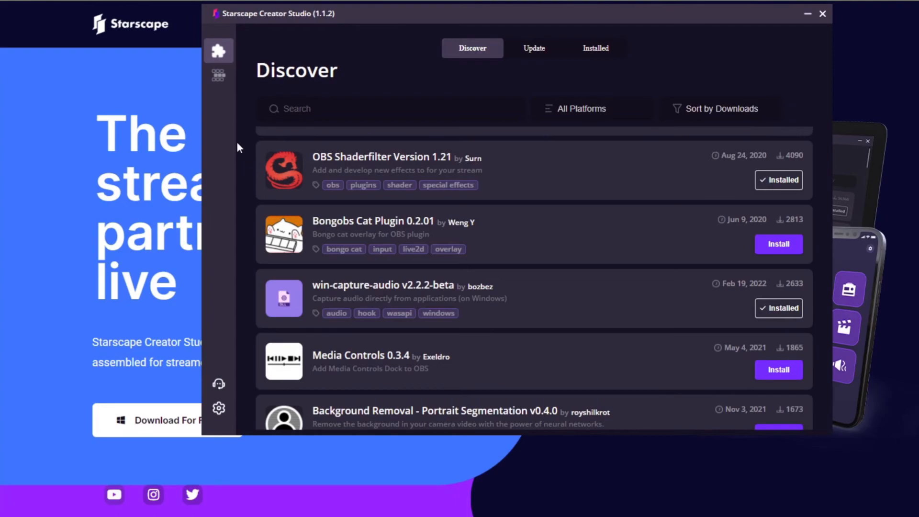
Step: View the Sputnik phone connection page, dismiss its plugin install prompt, and return to the Discover plugin list
click(224, 77)
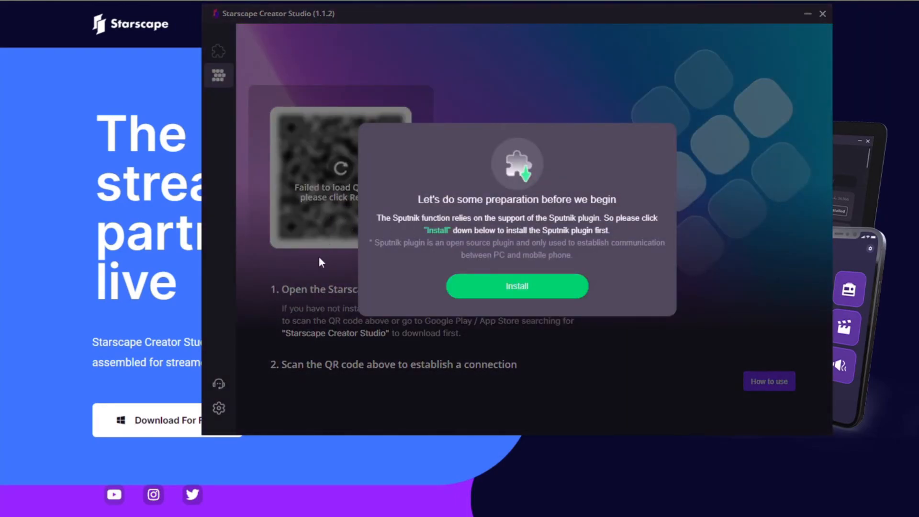
click(295, 274)
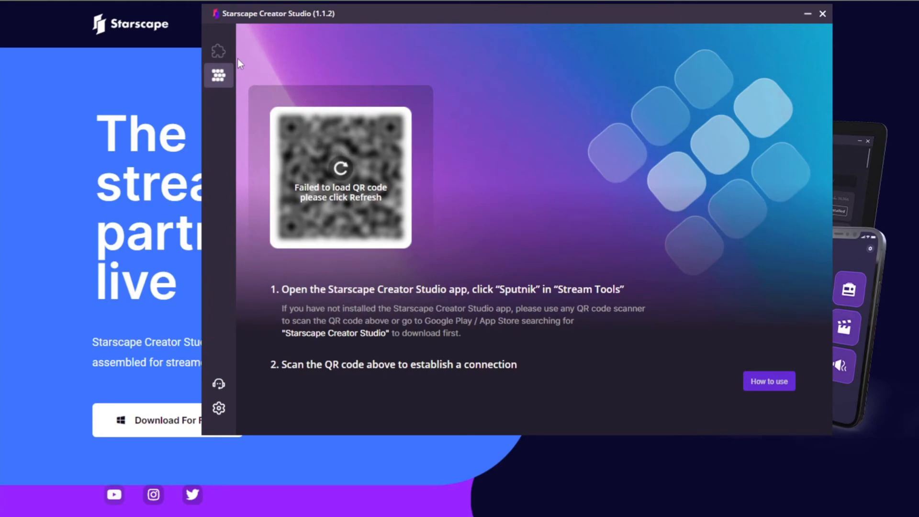
click(219, 53)
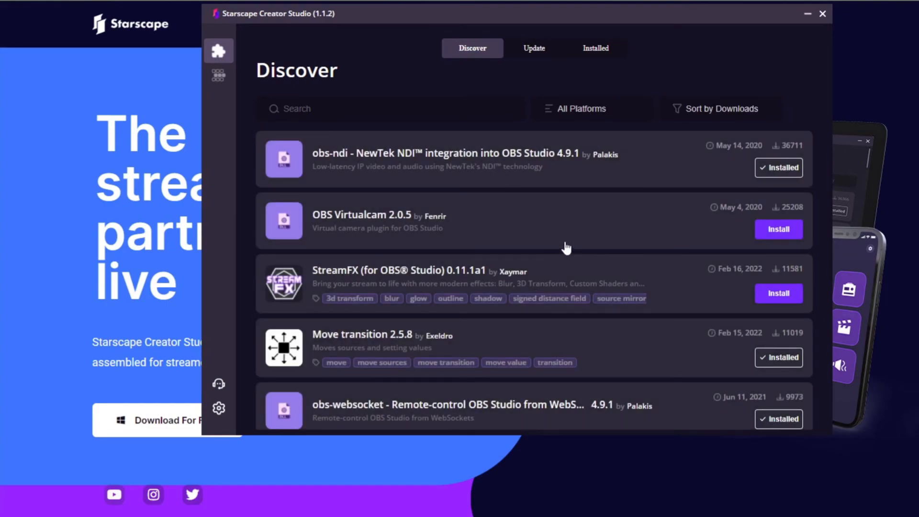
scroll(566, 247, down, 5)
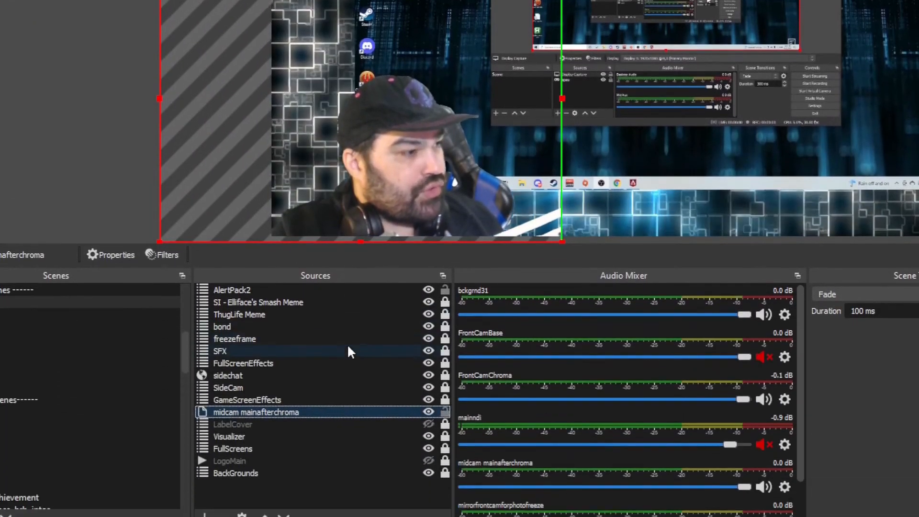
Step: In OBS, add a Freeze effect filter to the midcam mainafterchroma source and move the filters window clear of the camera image
right_click(362, 418)
click(386, 393)
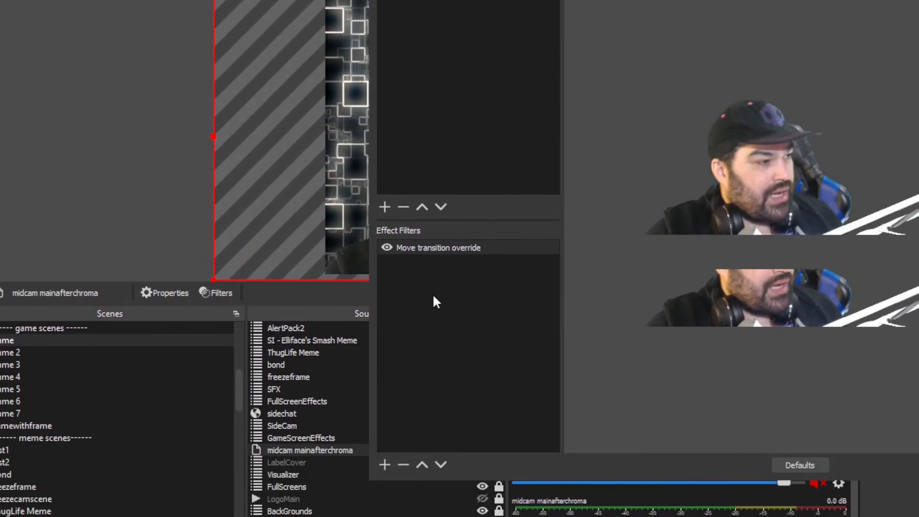
right_click(381, 200)
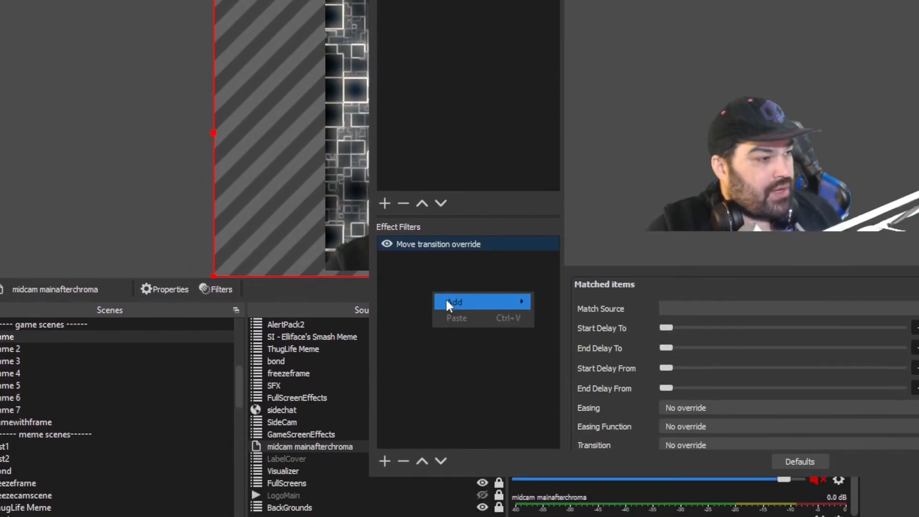
mouse_move(445, 304)
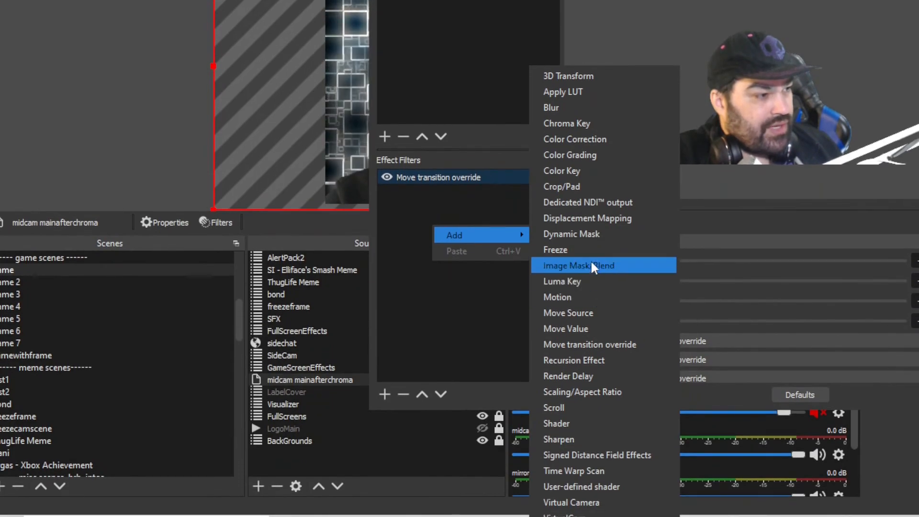
click(589, 250)
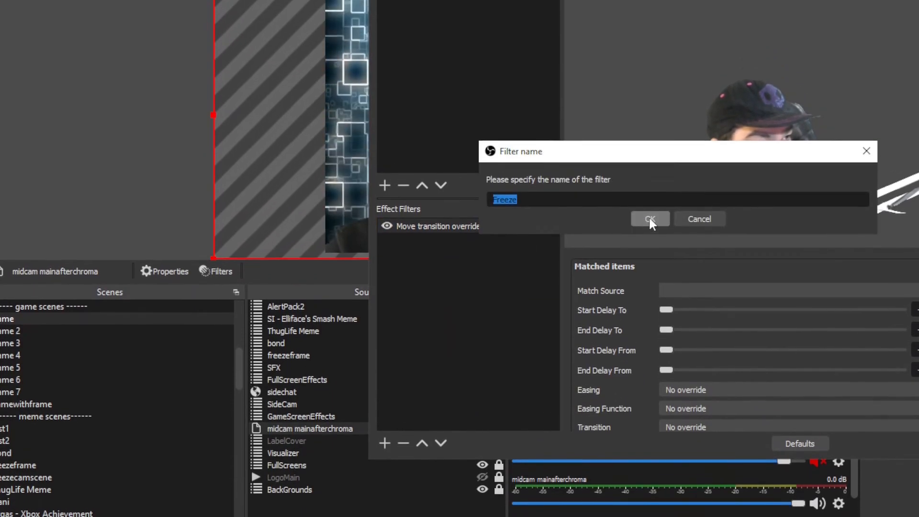
click(648, 167)
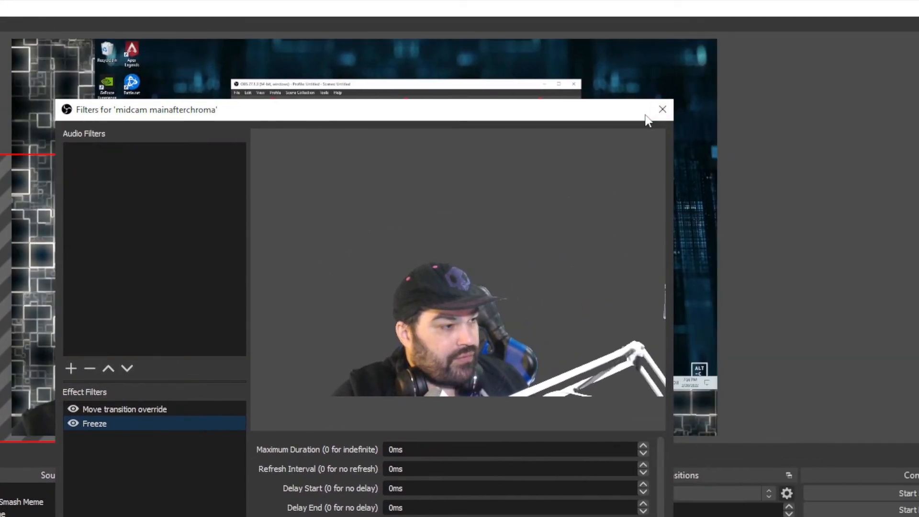
drag(628, 113, 915, 172)
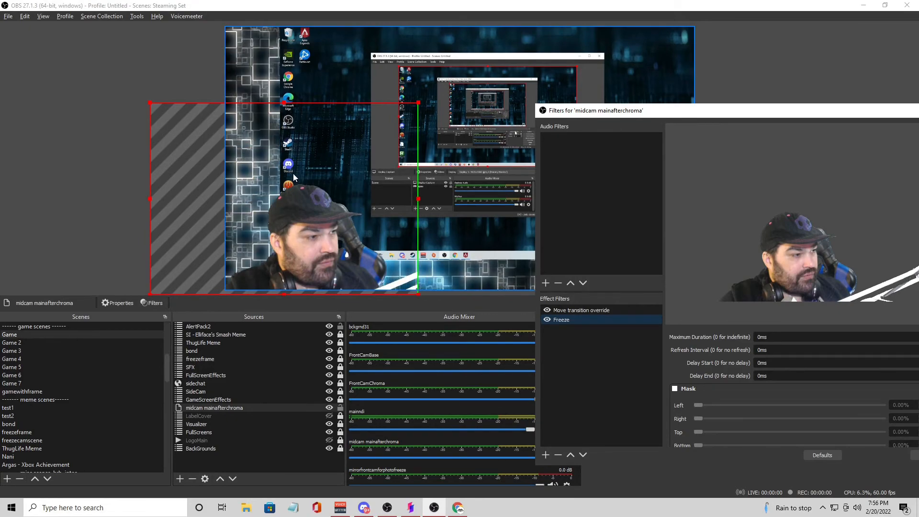
drag(814, 118, 764, 85)
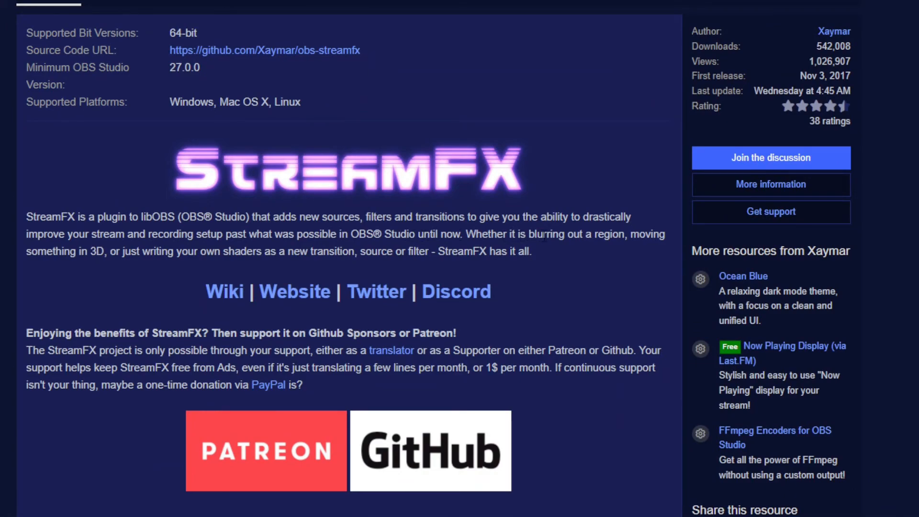
scroll(351, 246, up, 1)
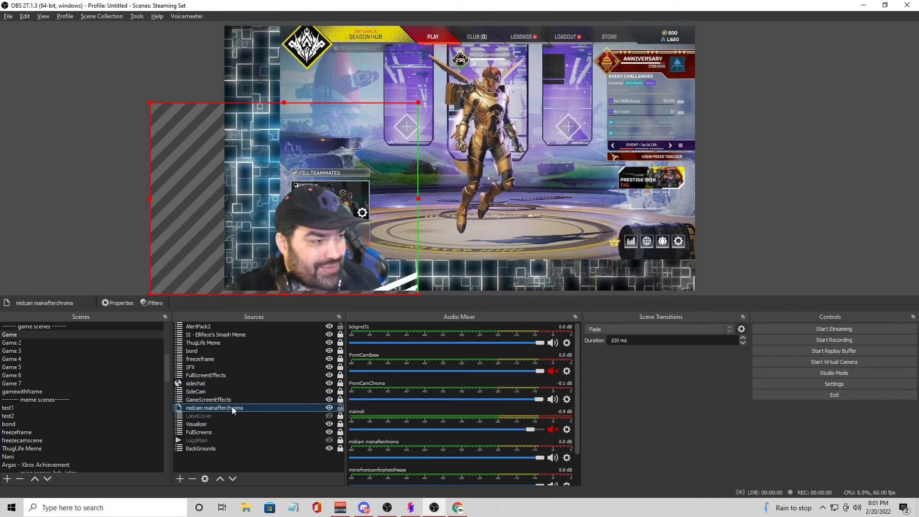
Step: Add a Blur effect filter to the midcam mainafterchroma source, keeping the default filter name
right_click(233, 410)
click(265, 387)
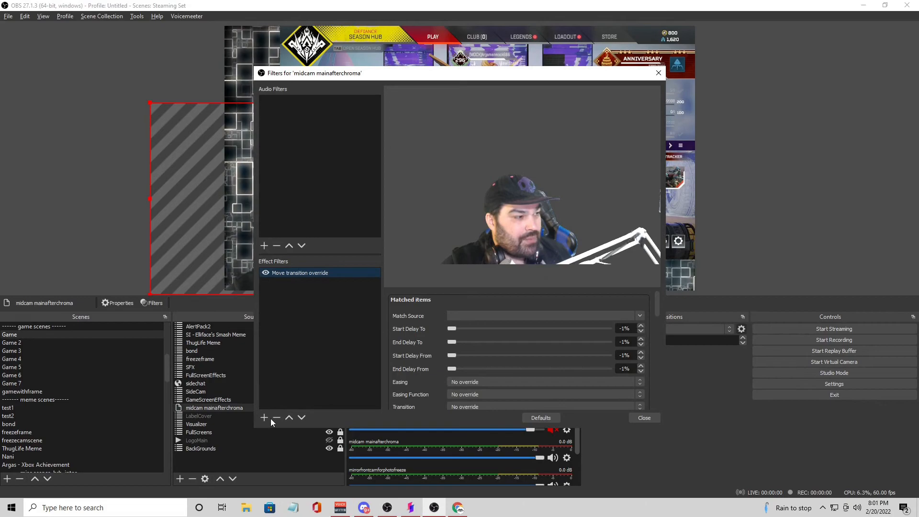
click(265, 417)
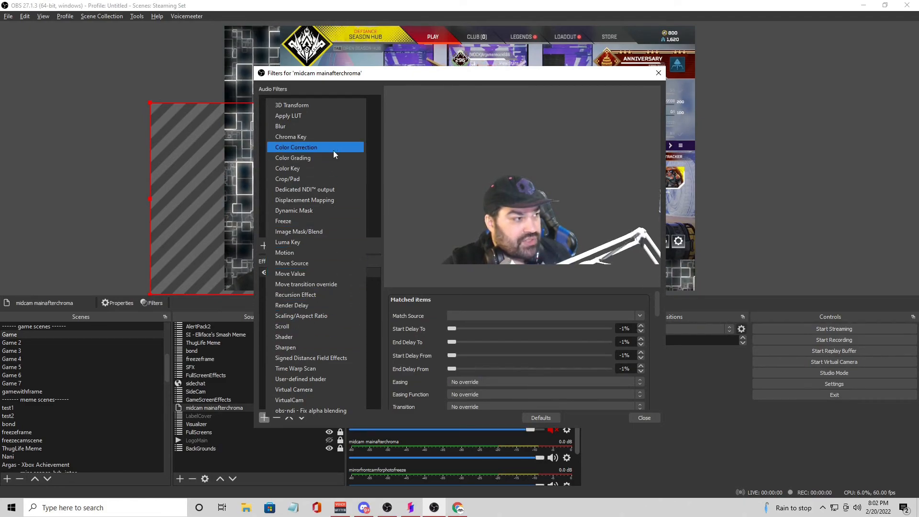
click(325, 127)
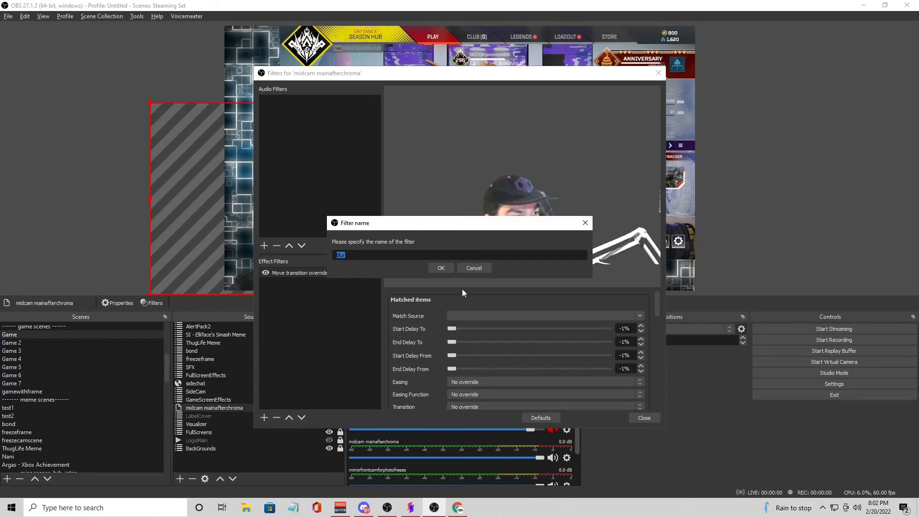
click(439, 268)
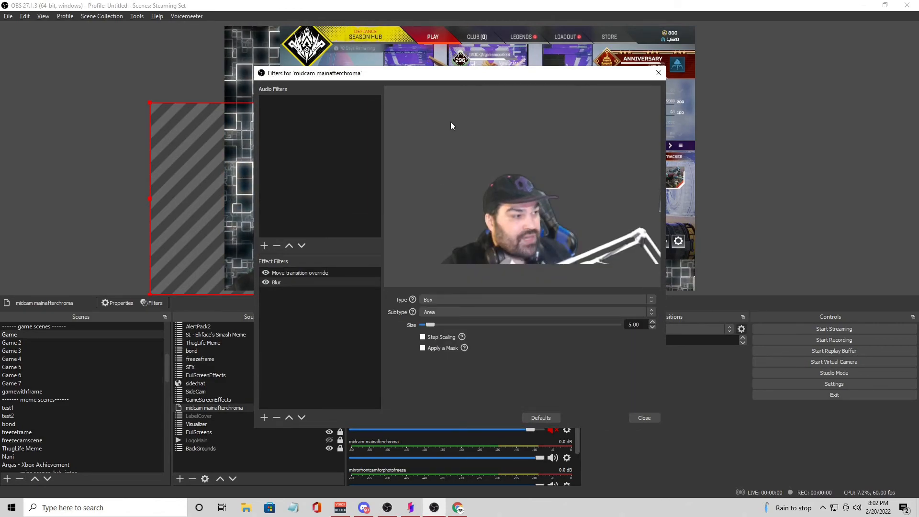
Step: Move the filters window clear of the camera image, lower the Blur filter's size, and close the filters
drag(492, 75, 710, 67)
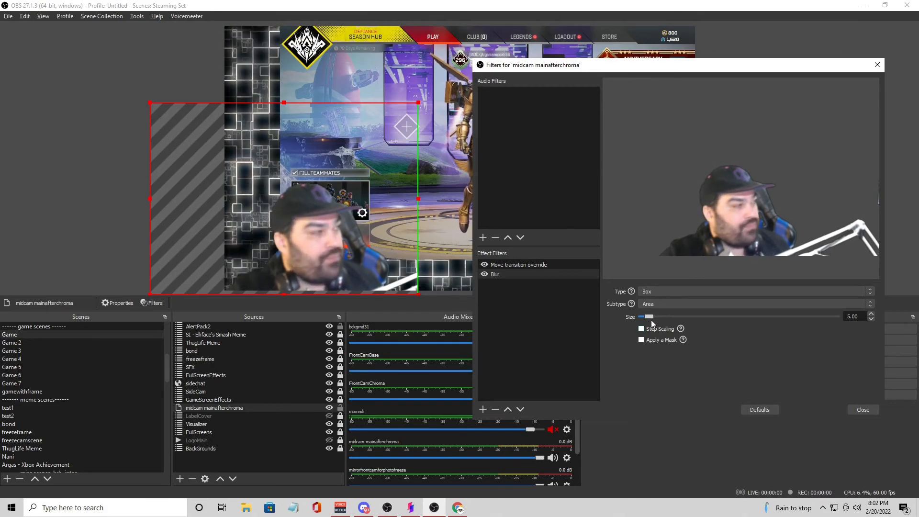
mouse_move(653, 317)
mouse_down()
mouse_move(757, 315)
mouse_move(642, 317)
mouse_up()
click(864, 410)
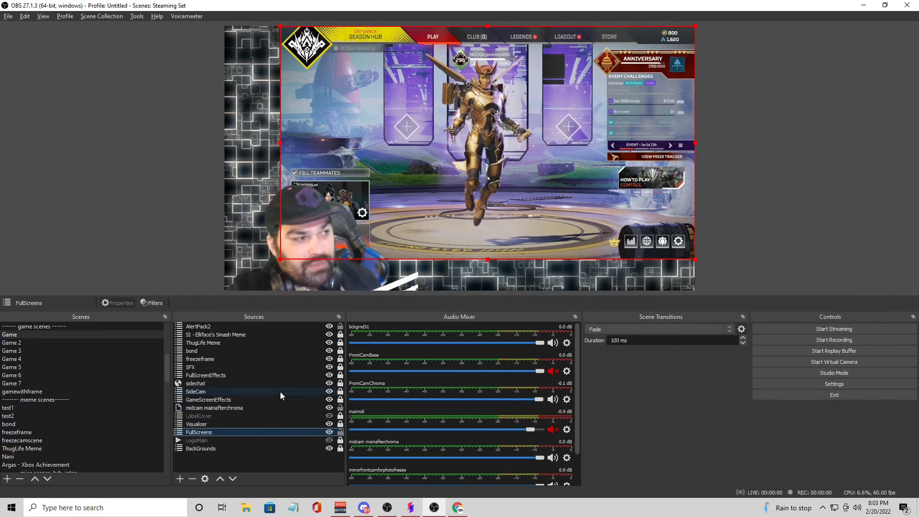
Step: Add a 3D Transform effect filter to the FullScreens source
right_click(288, 433)
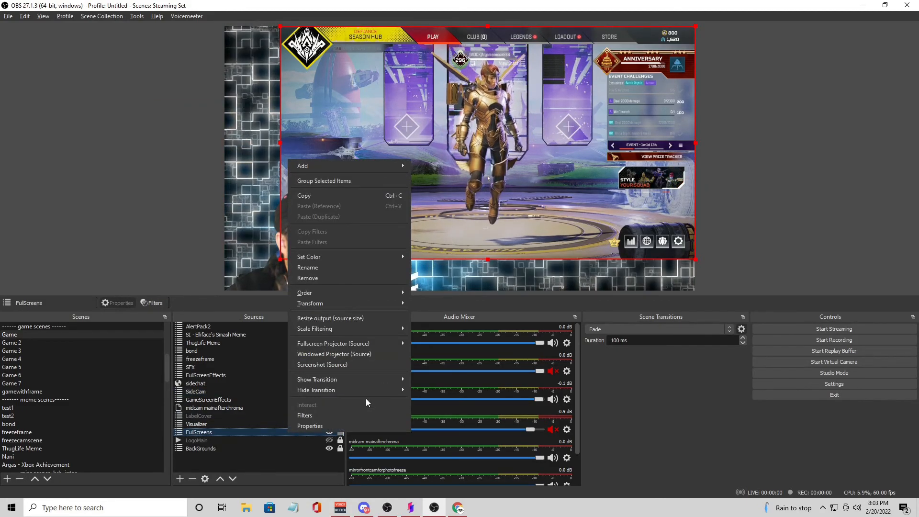
click(361, 415)
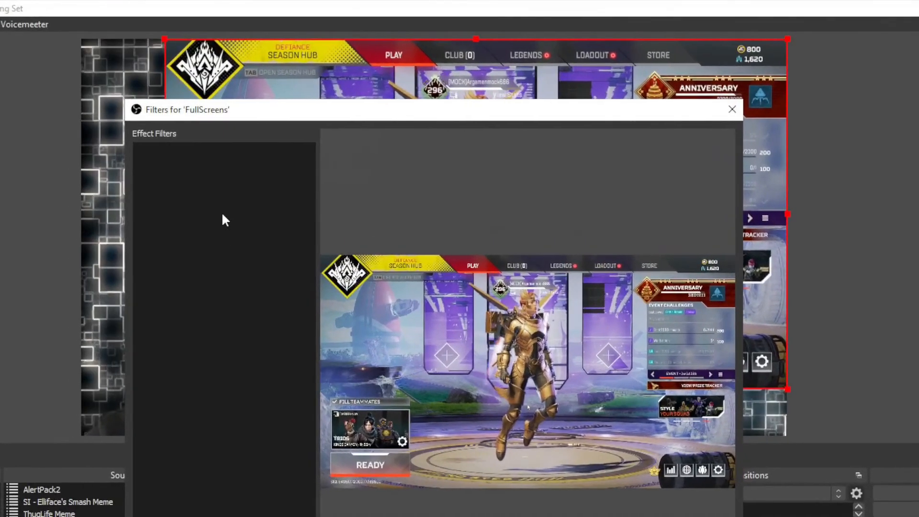
right_click(276, 164)
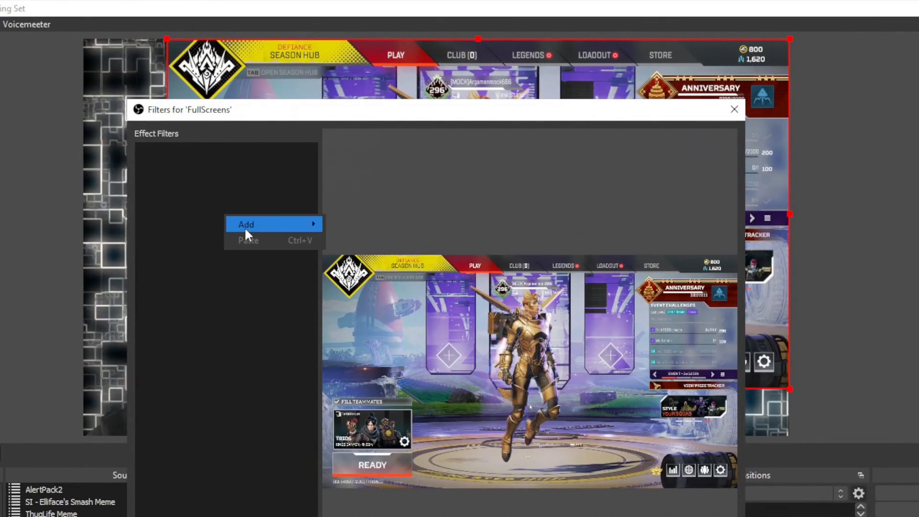
mouse_move(314, 178)
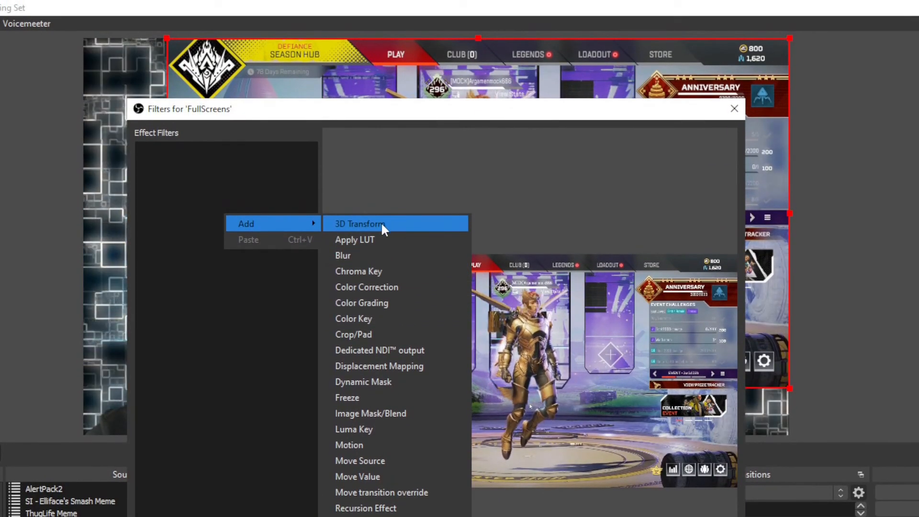
click(381, 222)
click(408, 402)
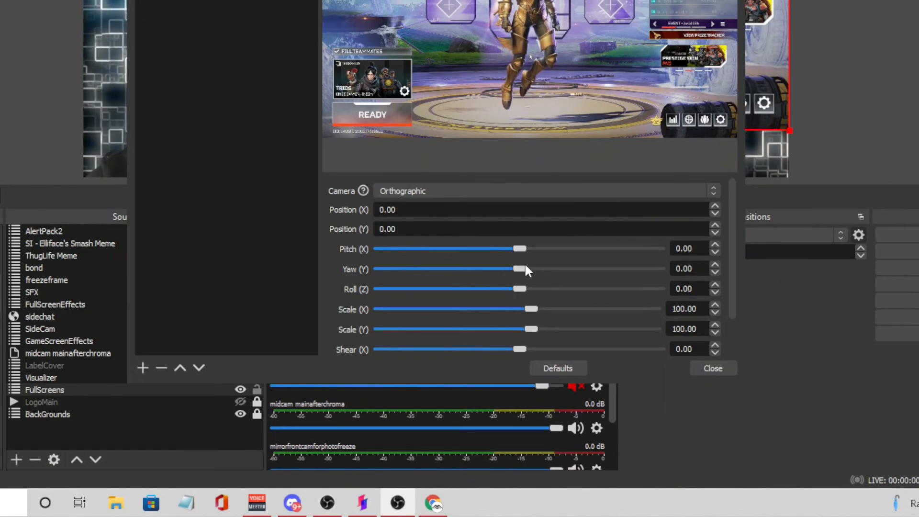
Step: Rotate the FullScreens source with the 3D Transform: pitch -9.77, yaw -41.40 and roll -10.70
drag(515, 269, 509, 248)
drag(516, 290, 507, 291)
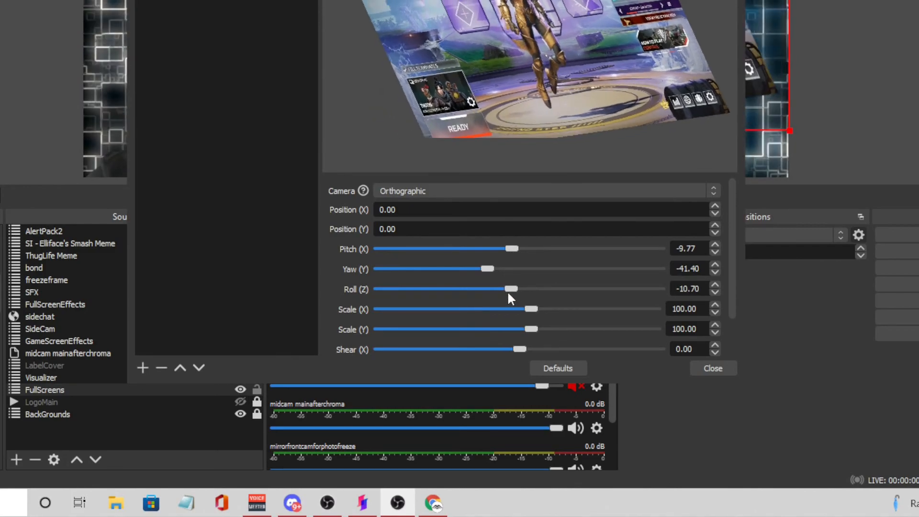
drag(732, 315, 727, 355)
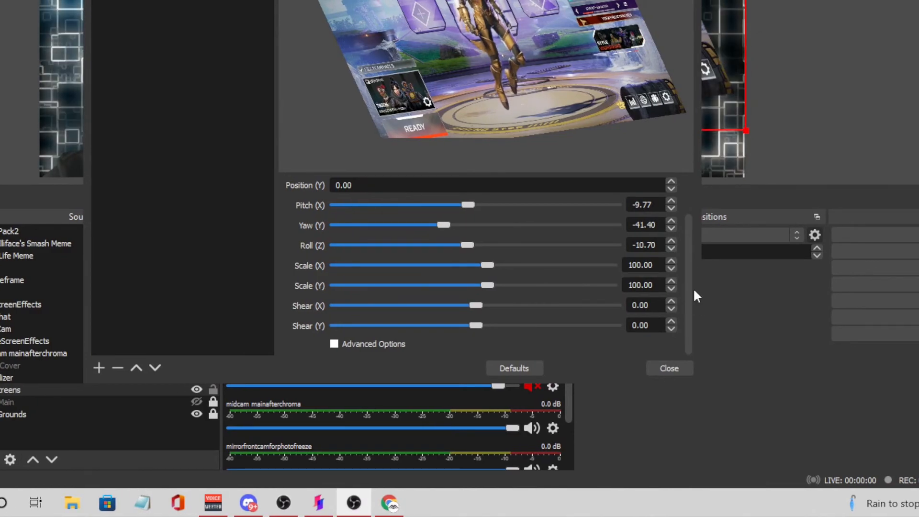
drag(687, 250, 684, 209)
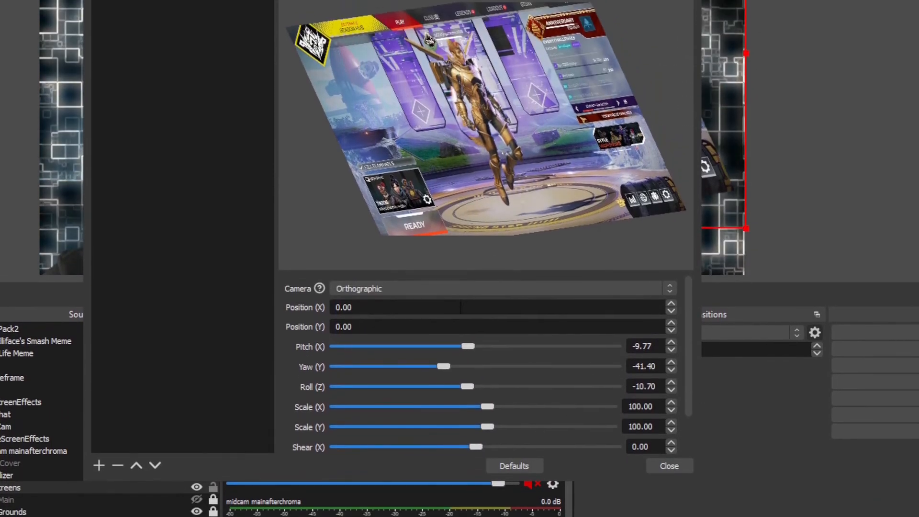
Step: Change the 3D Transform filter's camera to Perspective
click(456, 192)
click(457, 296)
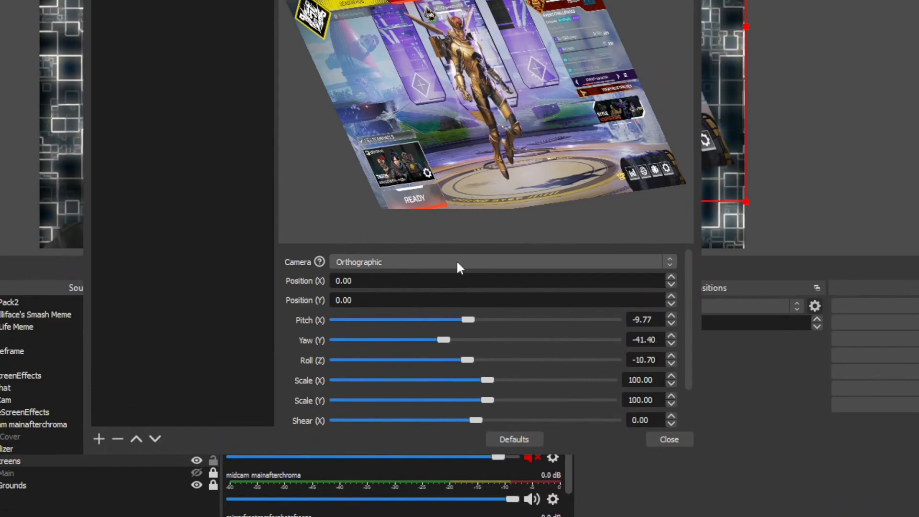
click(456, 268)
click(457, 283)
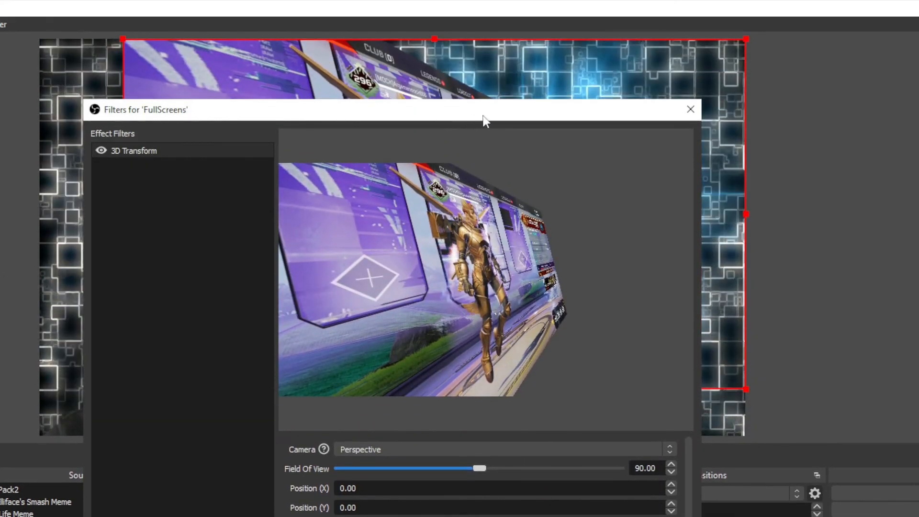
drag(498, 112, 764, 346)
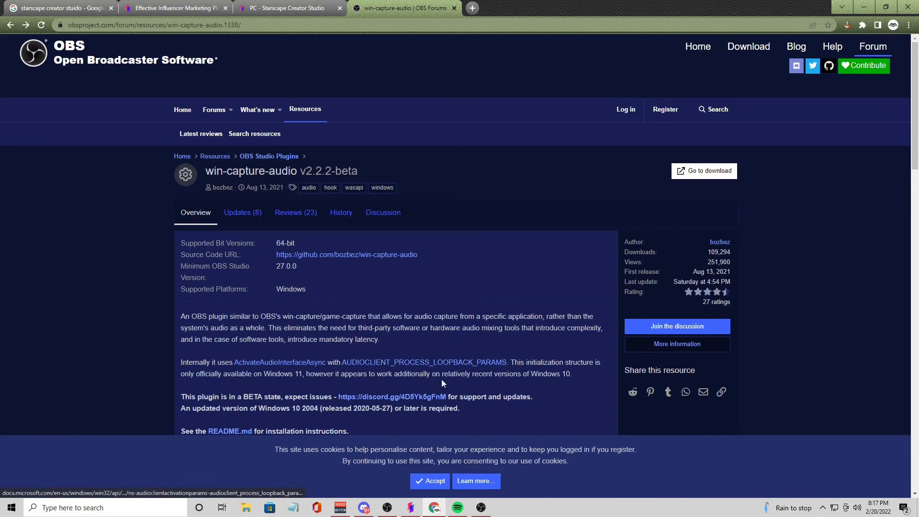
Step: Bring up the Spotify player, and in OBS Studio add a new Application Audio Output Capture source to the Game scene
click(458, 507)
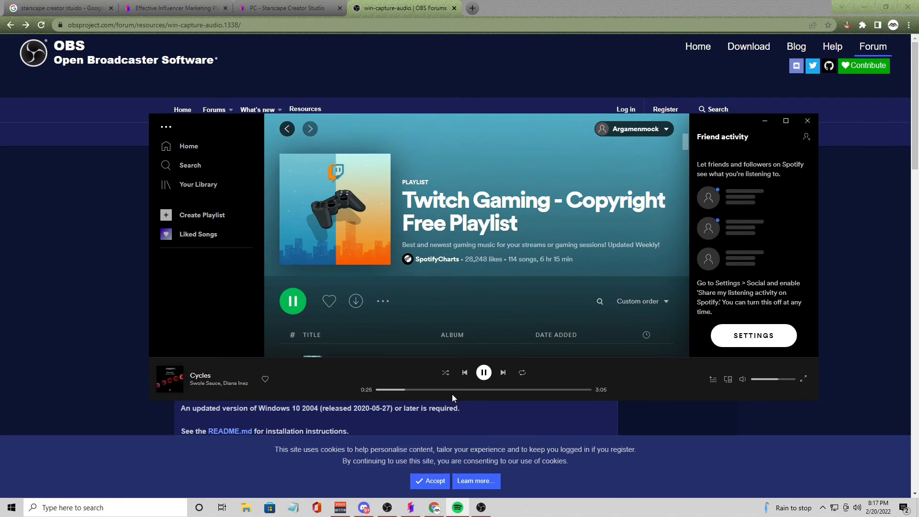
click(481, 507)
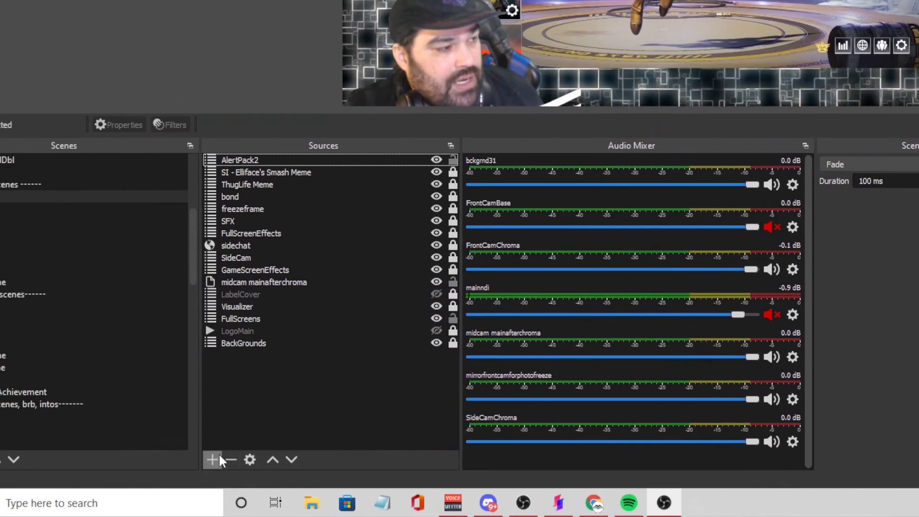
click(222, 460)
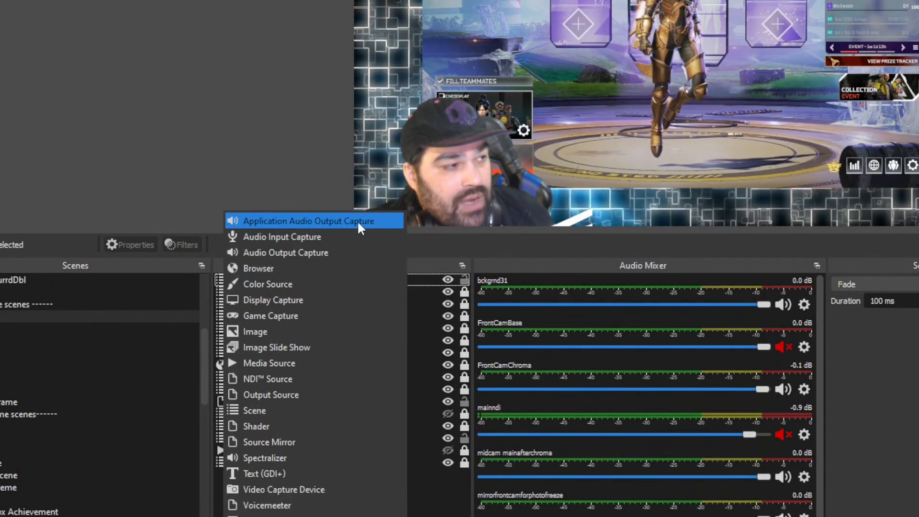
click(358, 223)
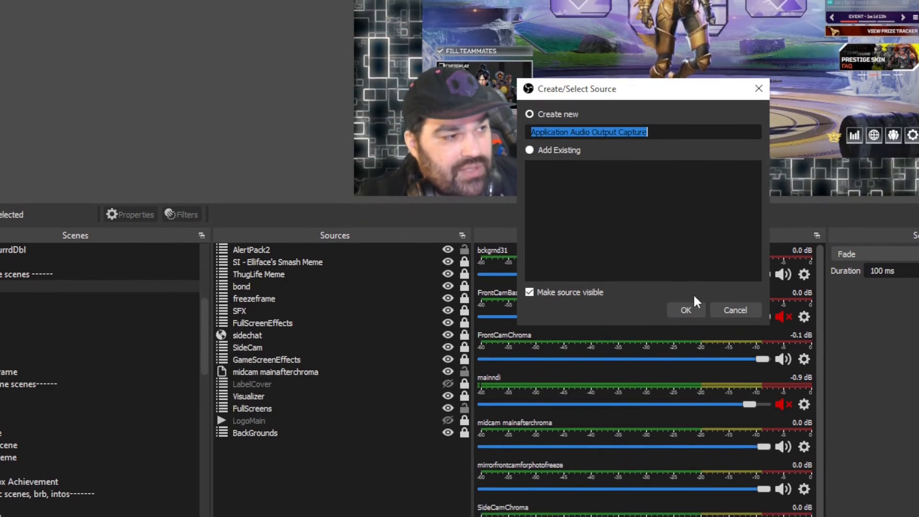
click(686, 296)
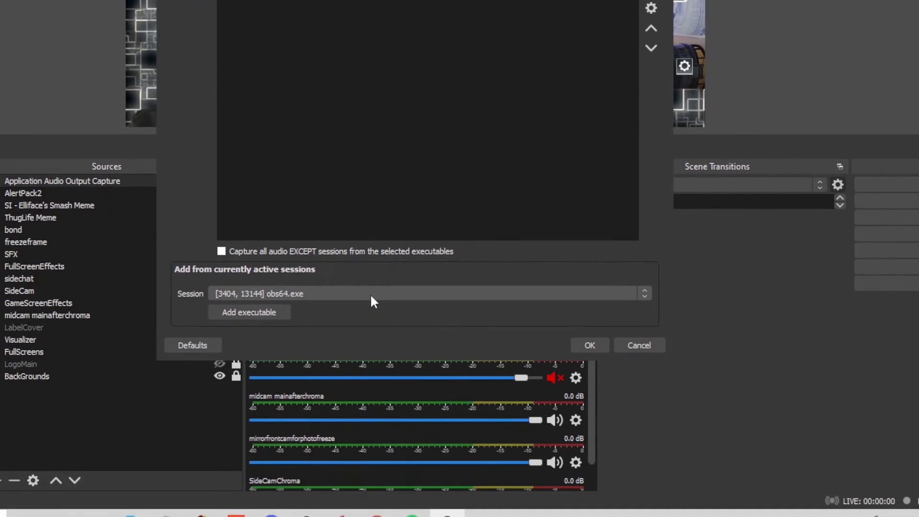
Step: Set the Application Audio Output Capture to record audio from the Spotify.exe session and accept its properties
click(364, 288)
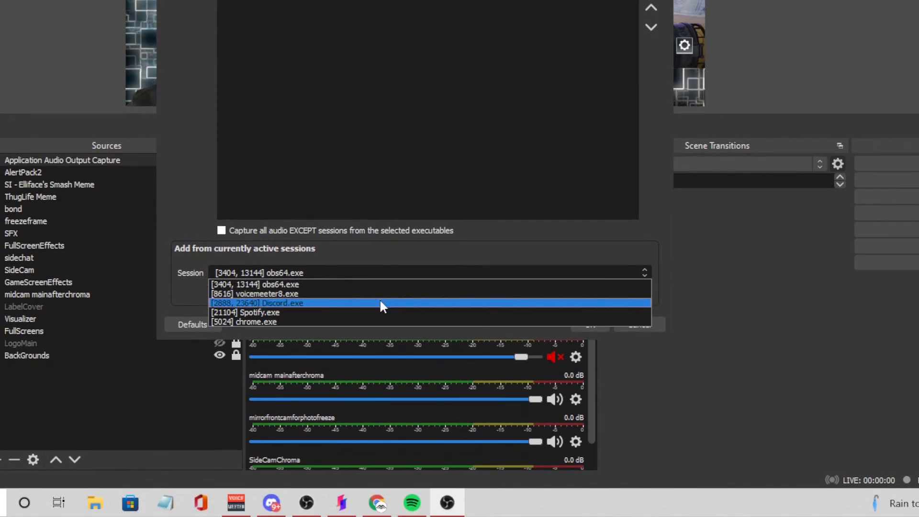
click(260, 310)
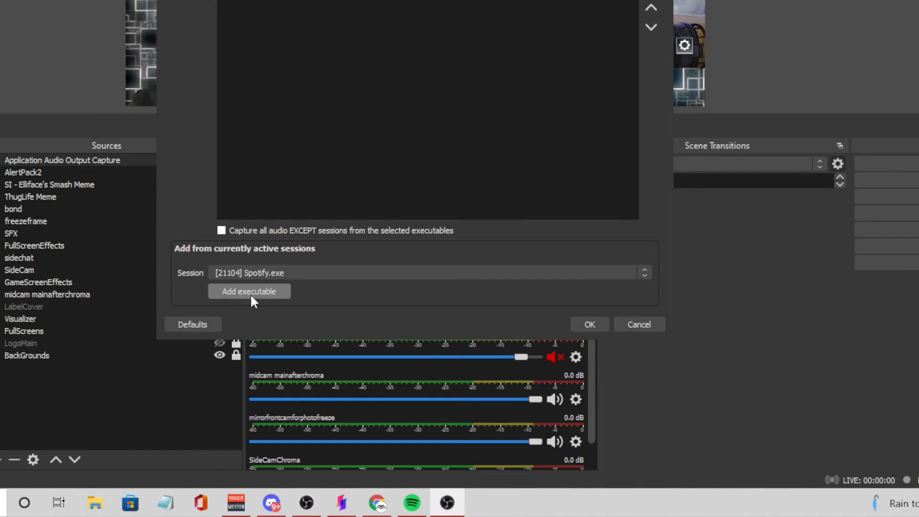
click(251, 293)
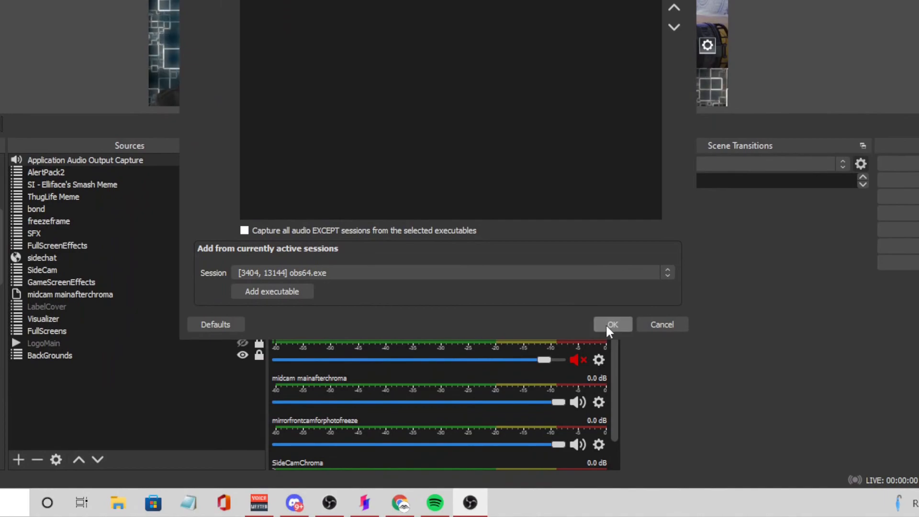
click(611, 396)
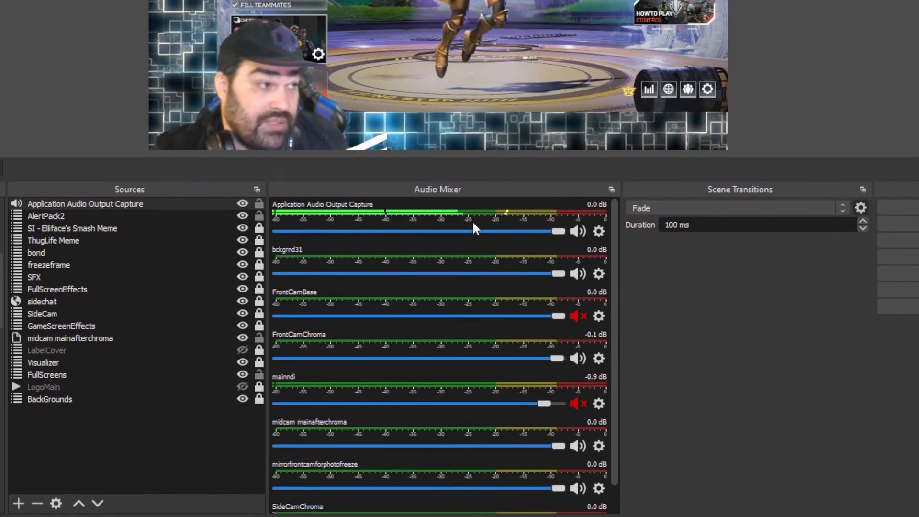
Step: Remove the Application Audio Output Capture from audio track 6 in the advanced audio properties, leaving its monitoring off
right_click(472, 220)
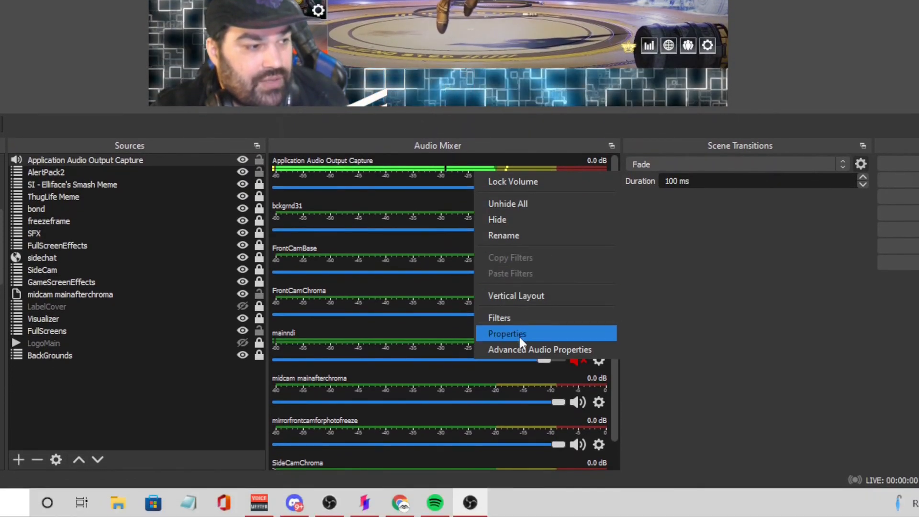
click(525, 395)
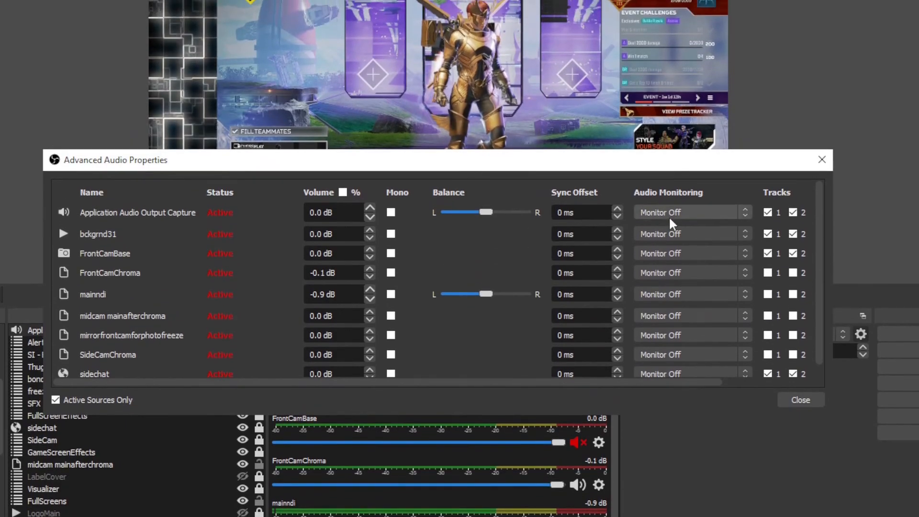
click(670, 168)
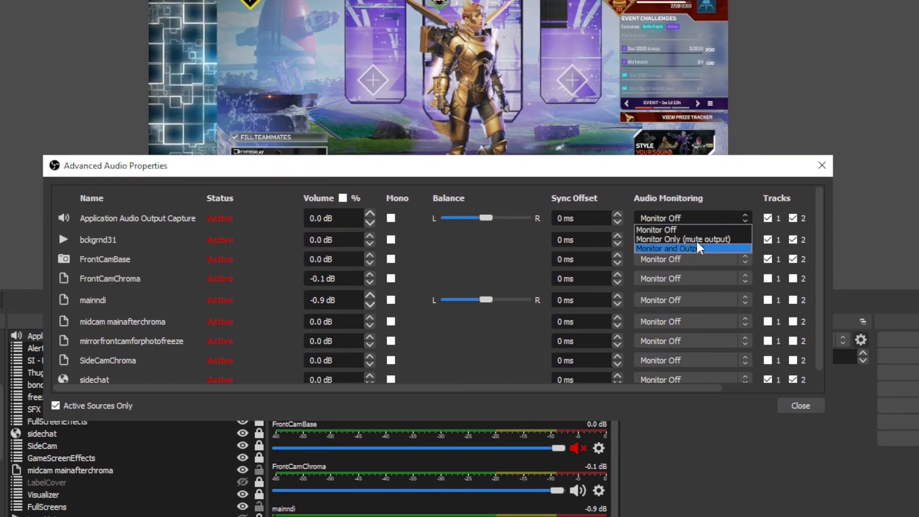
click(694, 185)
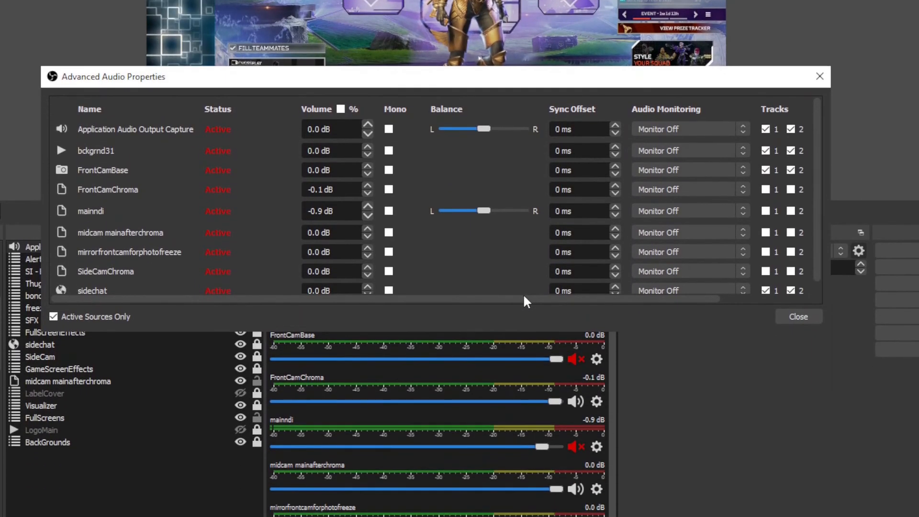
drag(524, 297, 697, 298)
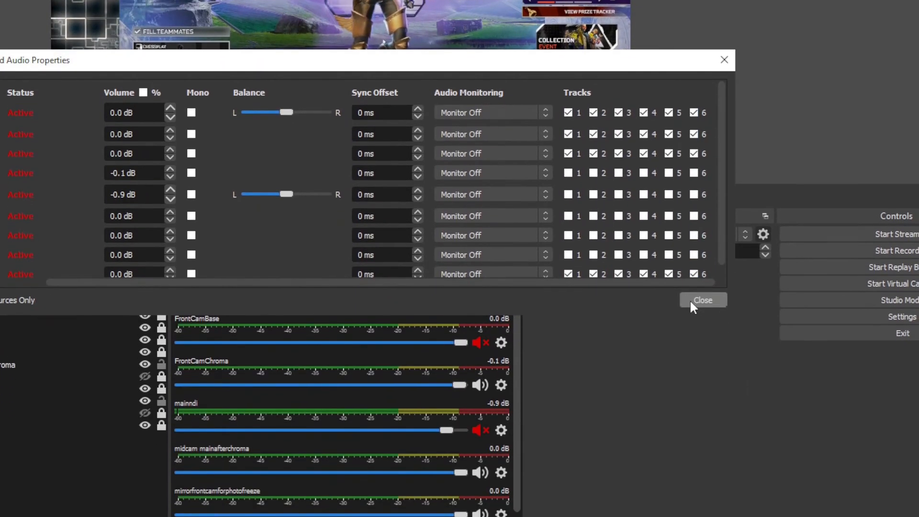
click(694, 114)
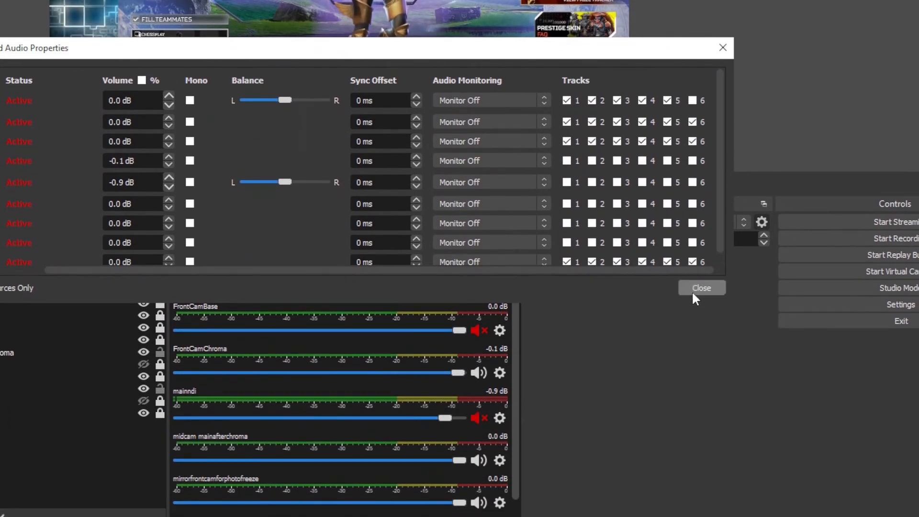
click(692, 292)
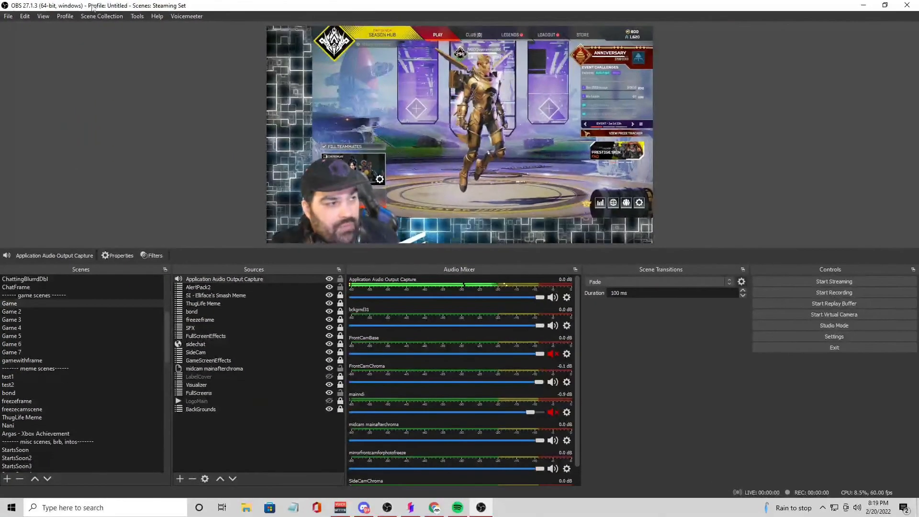
Step: Examine the streaming output settings for the audio track and Twitch VOD track assignments
click(11, 19)
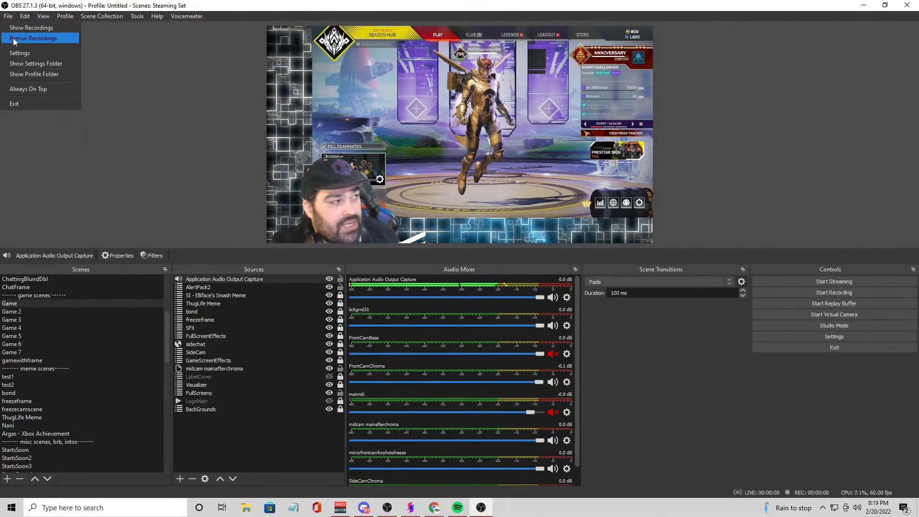
click(24, 54)
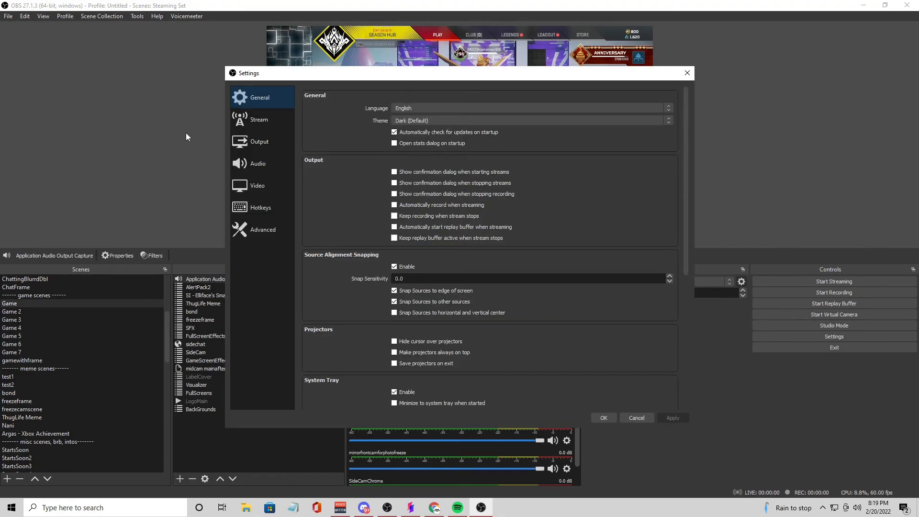
click(258, 148)
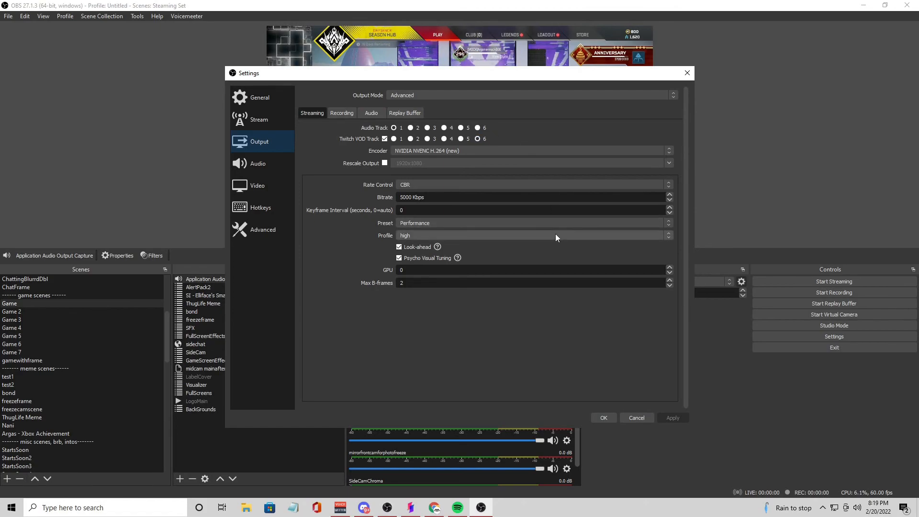
click(603, 418)
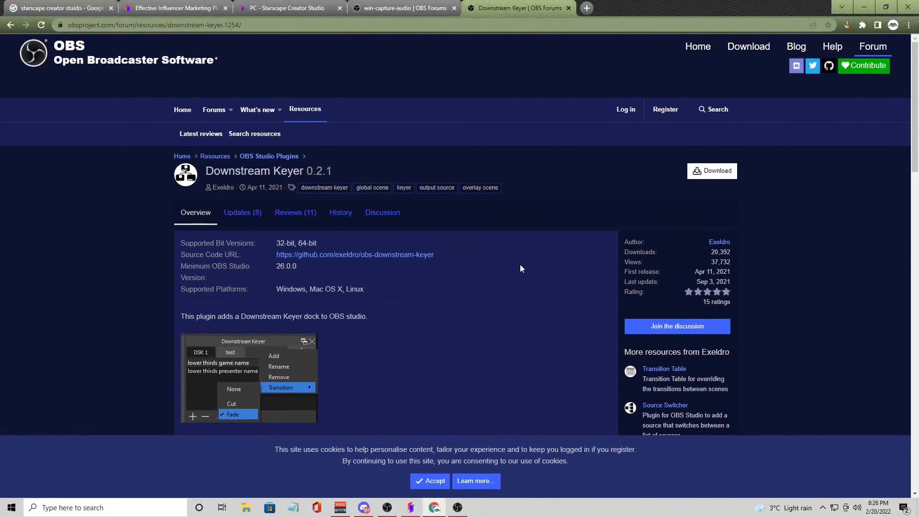
Step: Look over the Downstream Keyer plugin page on the OBS forum, including its dock screenshot and video
scroll(400, 306, down, 5)
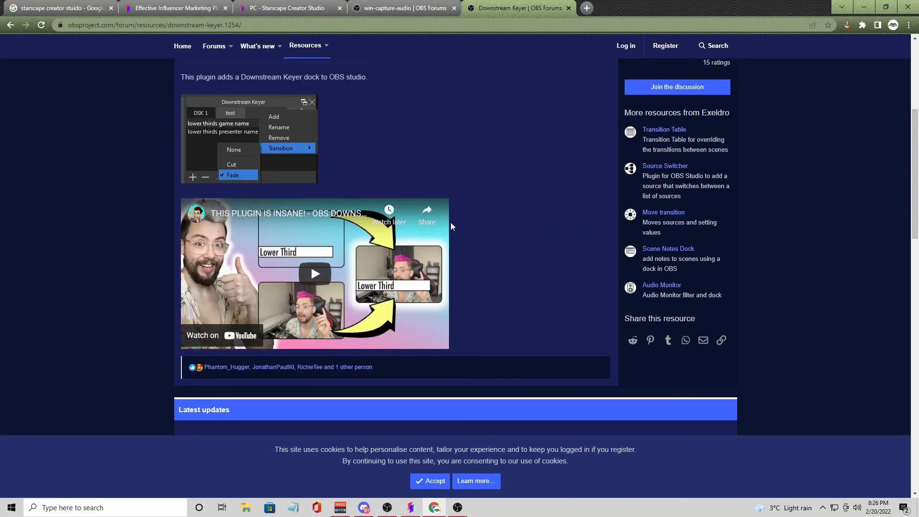
scroll(450, 222, up, 3)
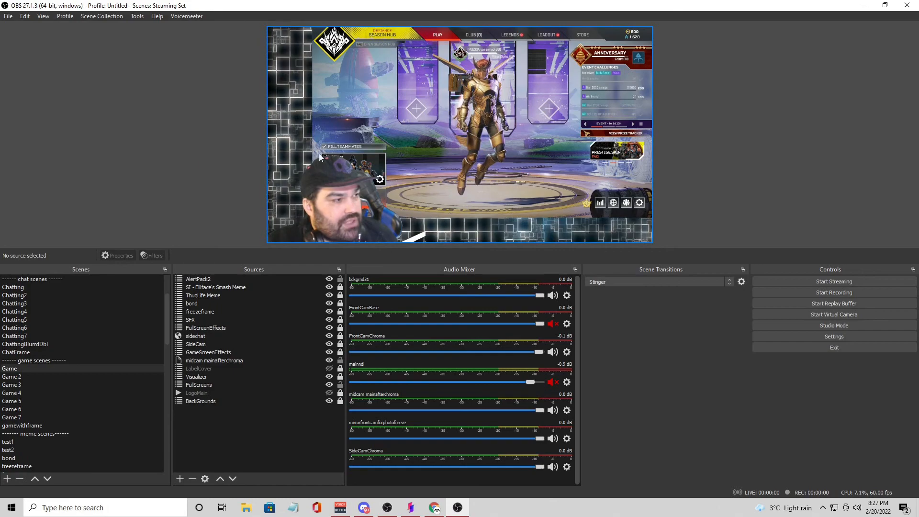
Step: Show the Downstream Keyer dock in OBS Studio and dock it above Scene Transitions
click(43, 17)
mouse_move(70, 40)
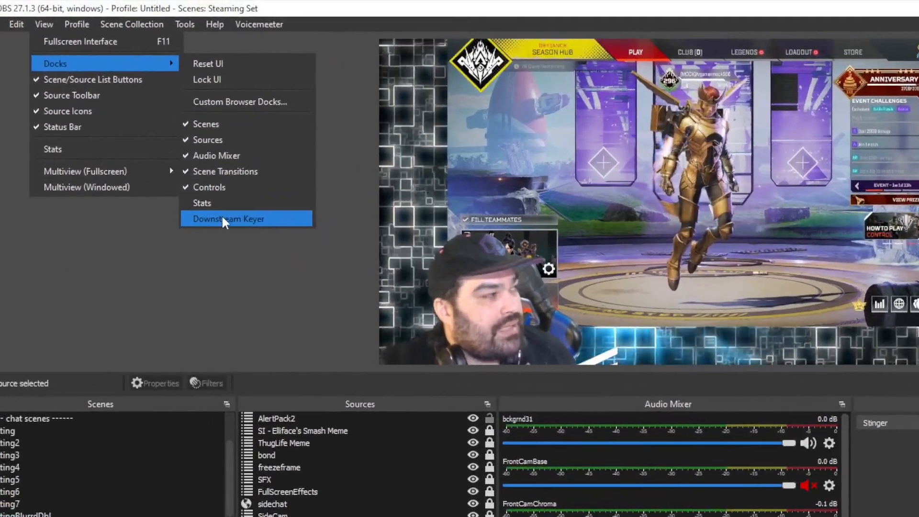
click(161, 146)
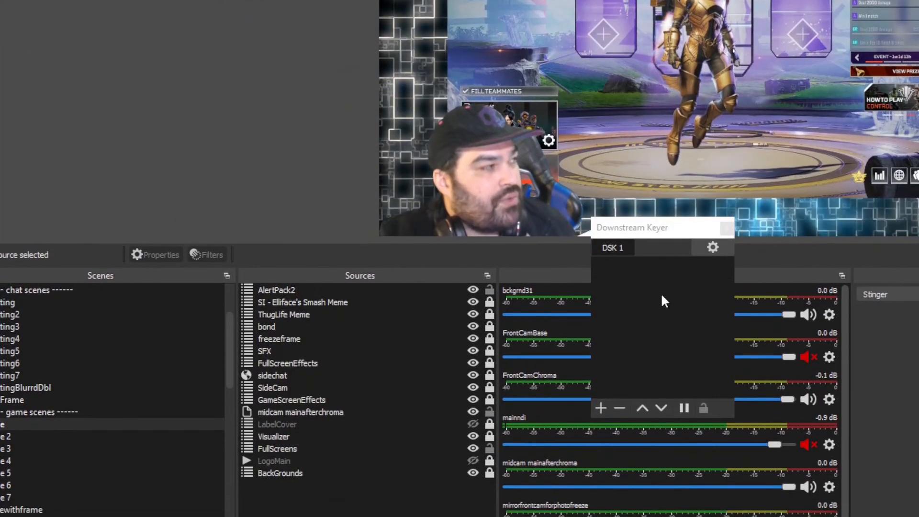
drag(671, 230, 694, 220)
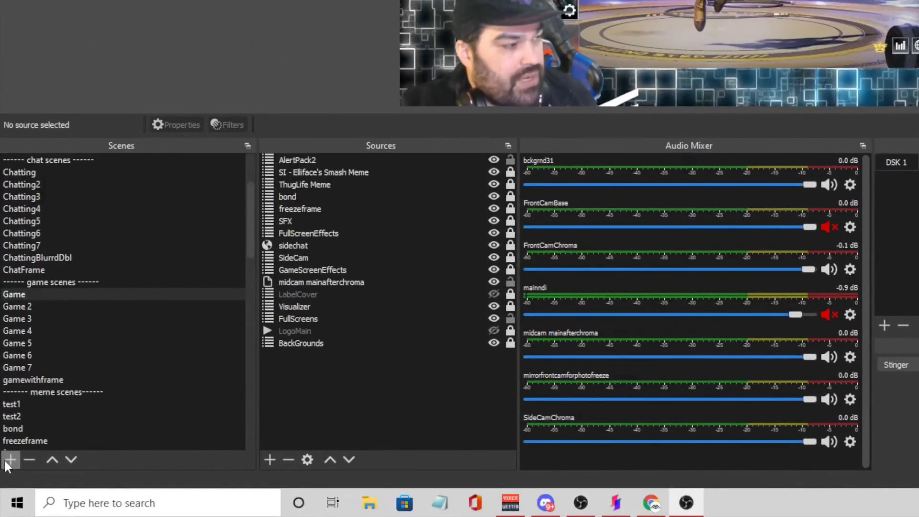
Step: Add a new scene named "dsfgsgsrg"
click(7, 479)
text(dsfgsgsd)
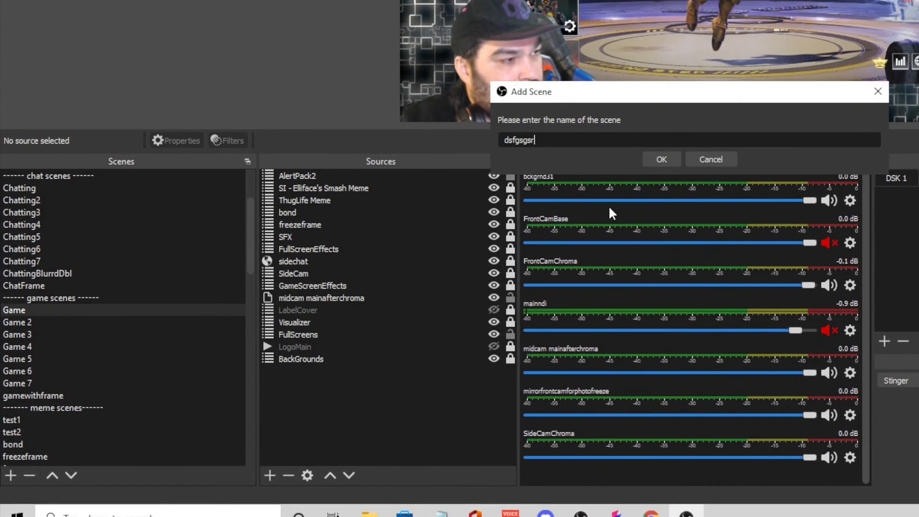
click(661, 143)
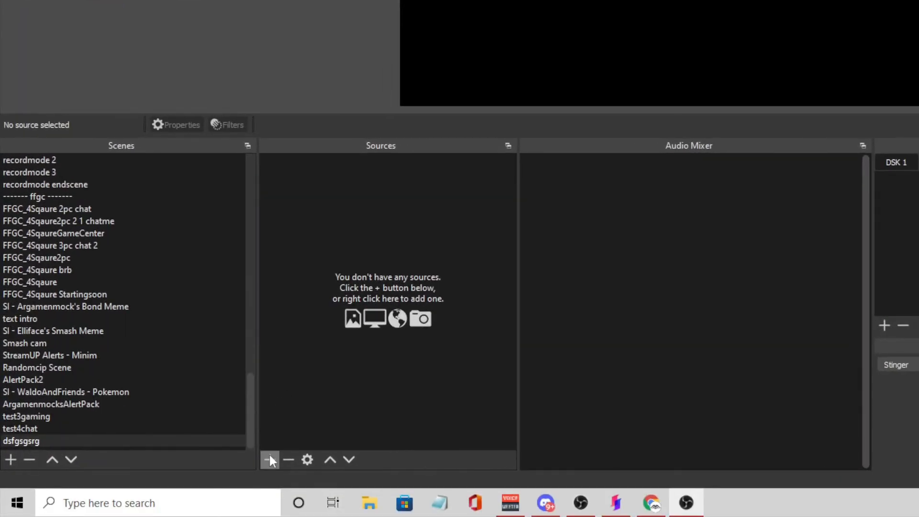
Step: Add a Text (GDI+) source reading "test text" to the new scene and move it to just below the canvas centre
click(263, 475)
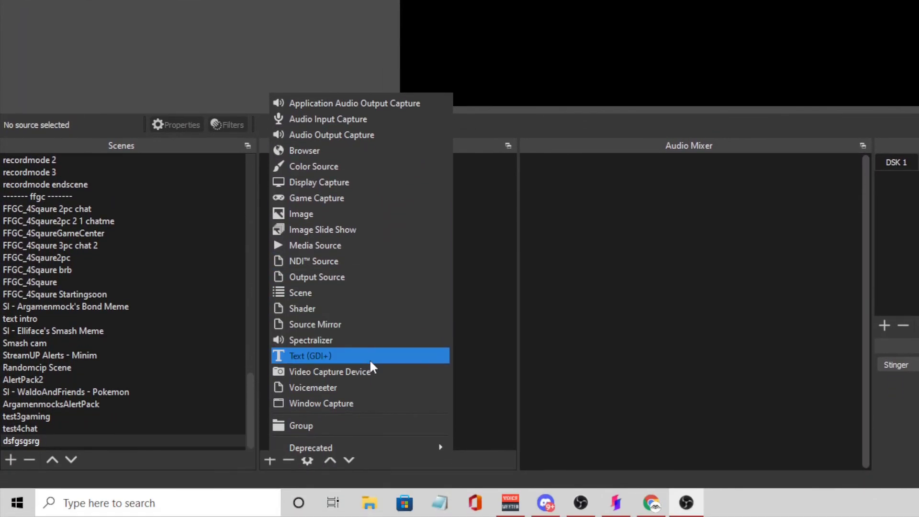
click(369, 358)
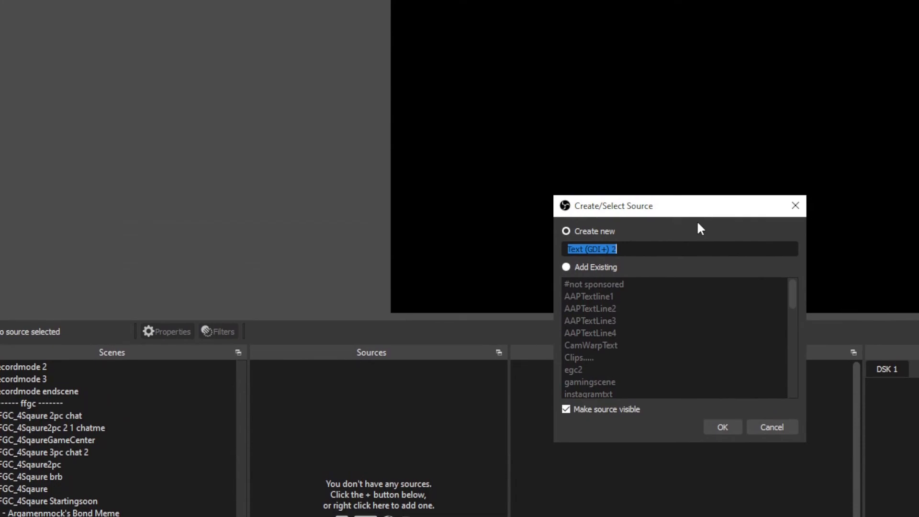
click(684, 309)
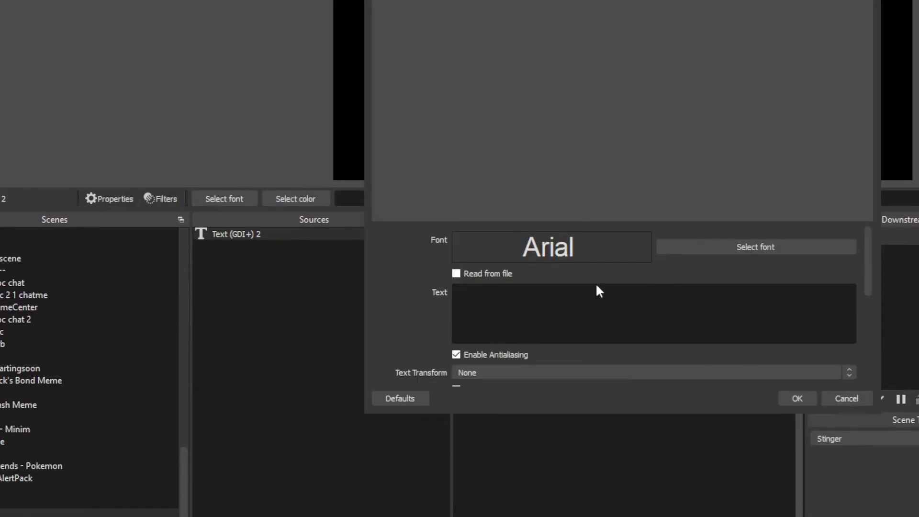
click(507, 290)
text(test t)
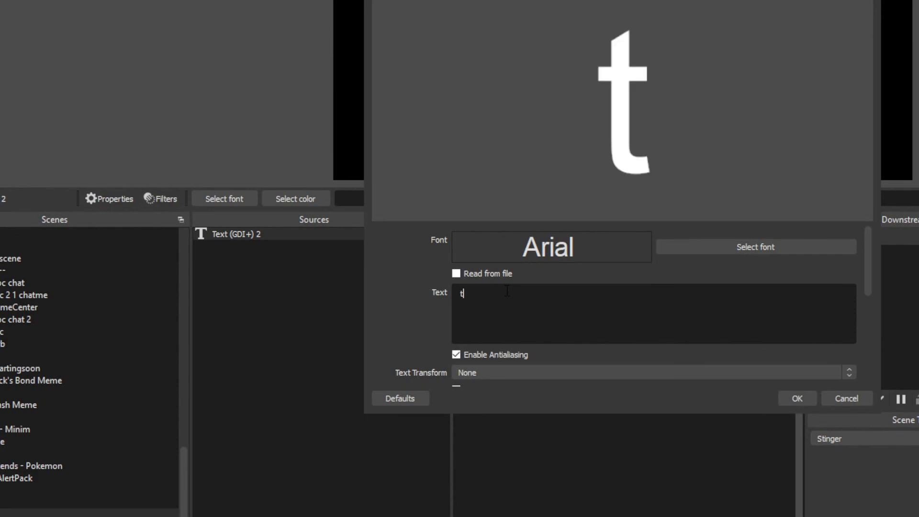
text(ext)
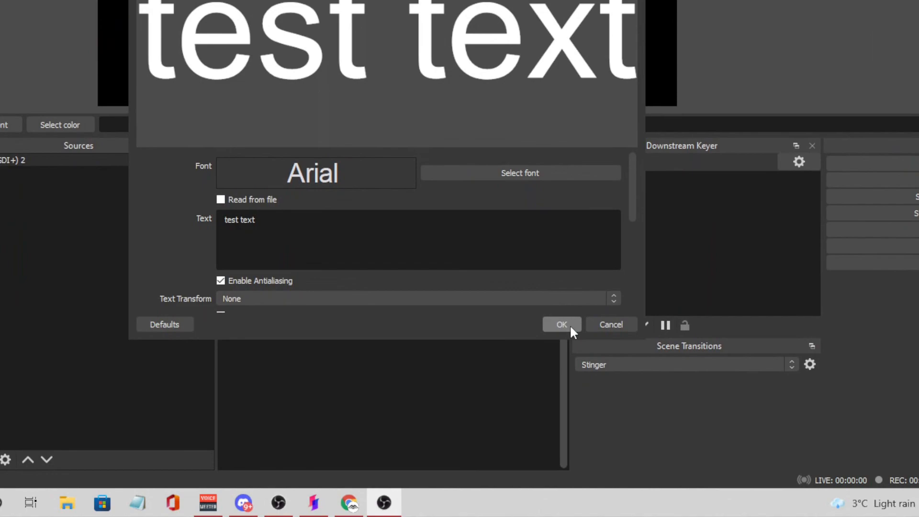
click(569, 514)
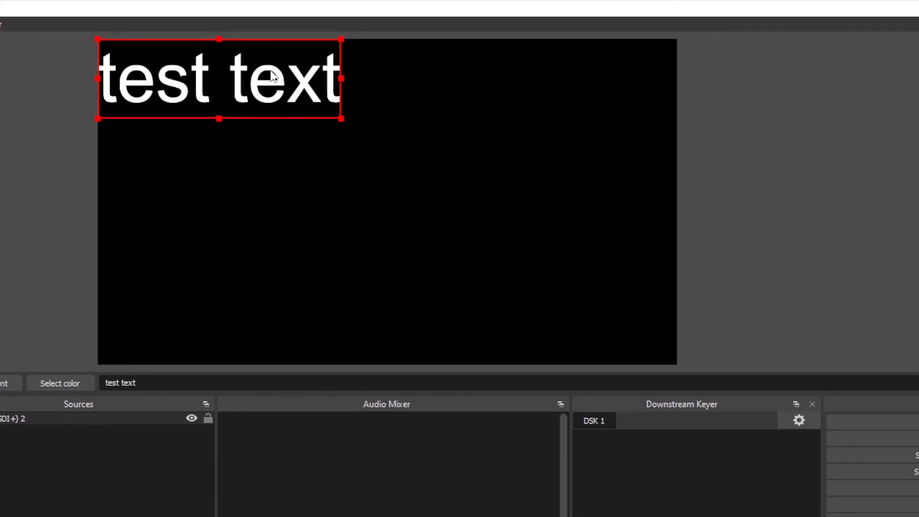
drag(271, 74, 440, 251)
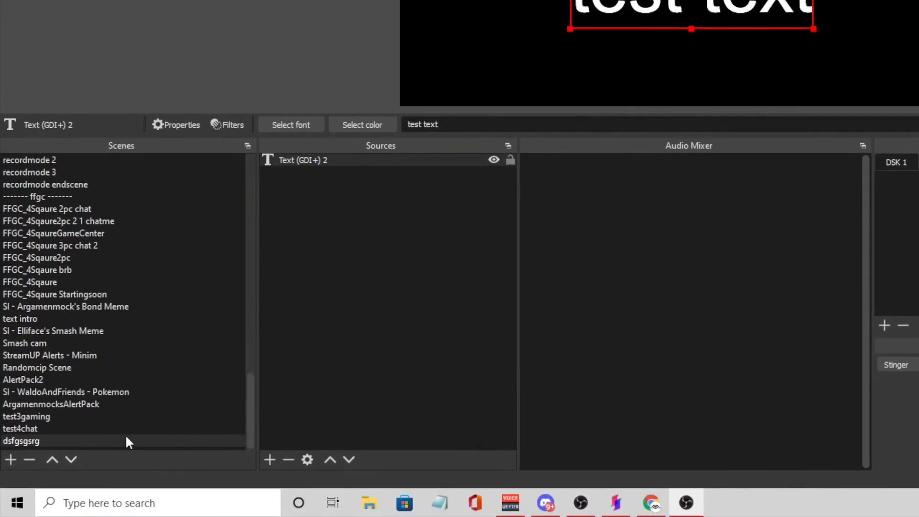
Step: Add the dsfgsgsrg scene to the DSK 1 list of the Downstream Keyer and select it there
click(83, 465)
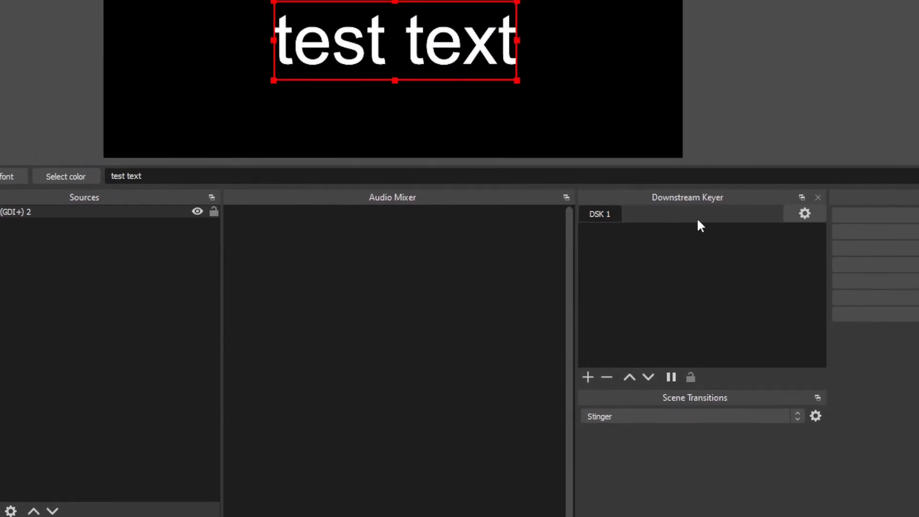
click(588, 326)
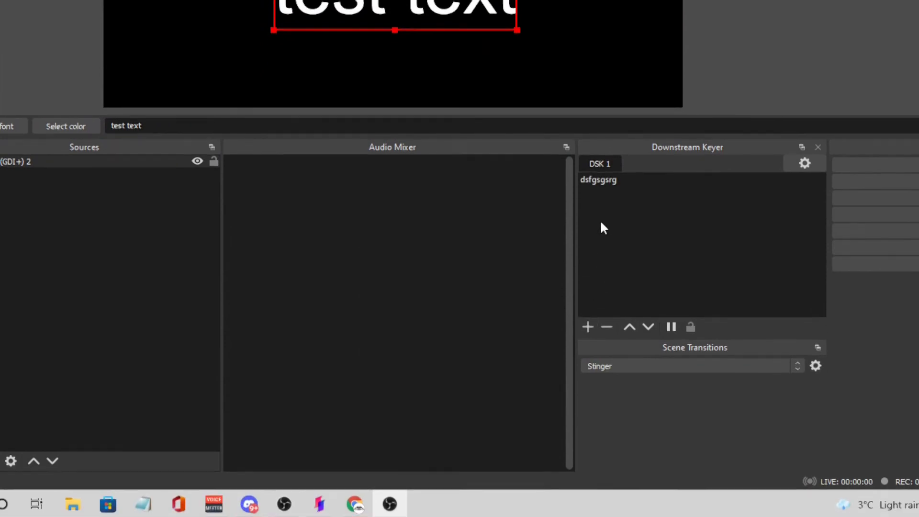
click(601, 177)
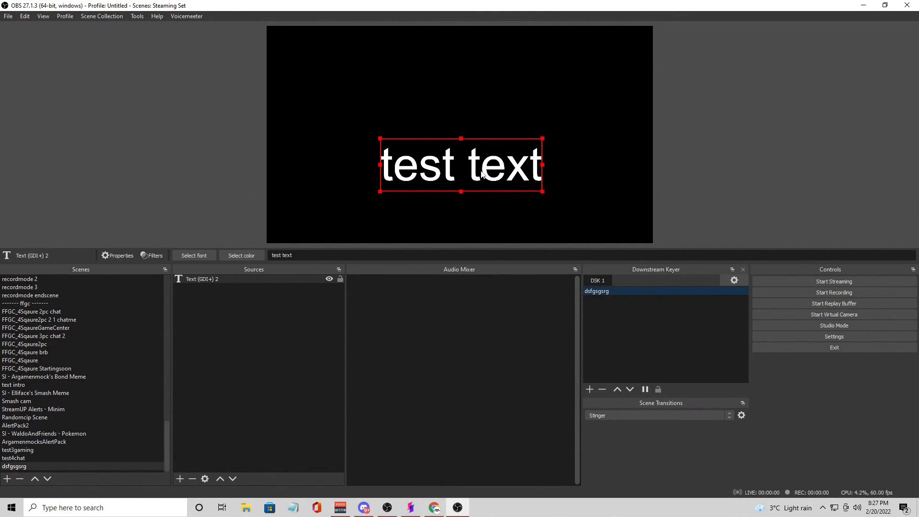
Step: Switch to the Game scene and remove the dsfgsgsrg scene from the DSK 1 list of the Downstream Keyer
scroll(83, 352, up, 18)
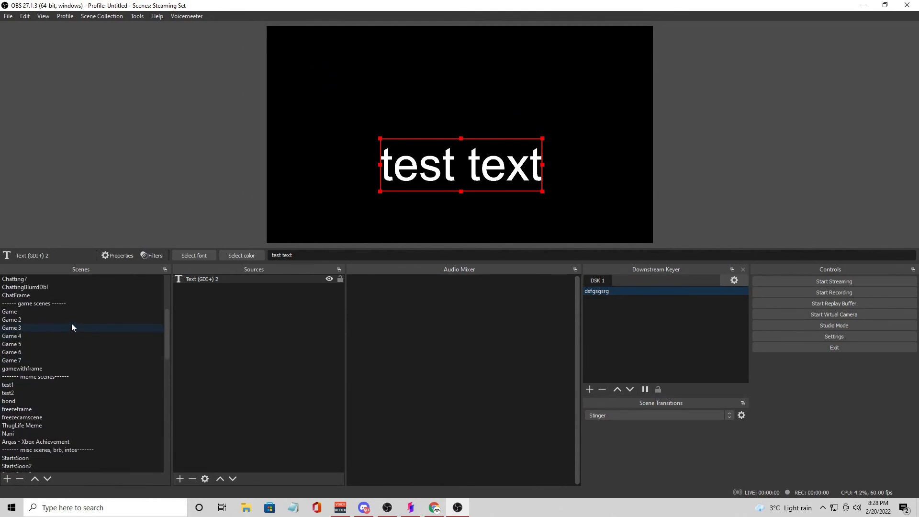
click(73, 311)
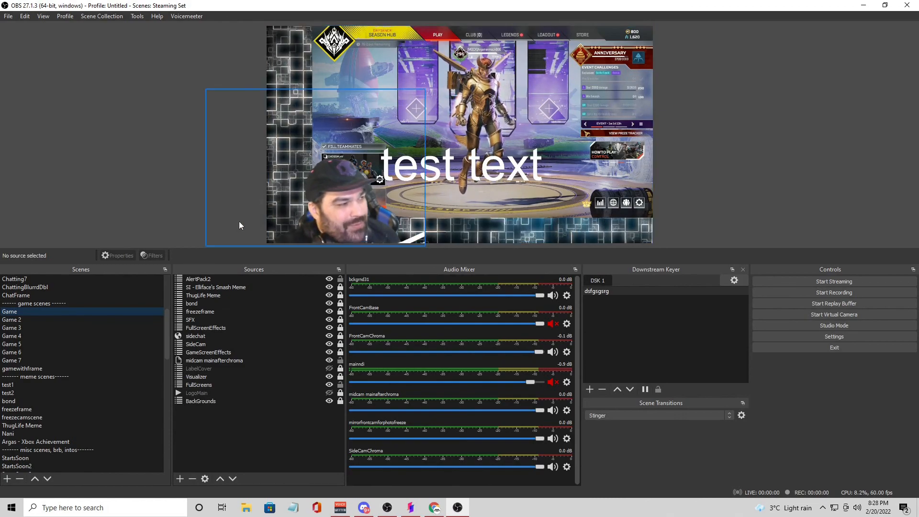
scroll(116, 311, up, 1)
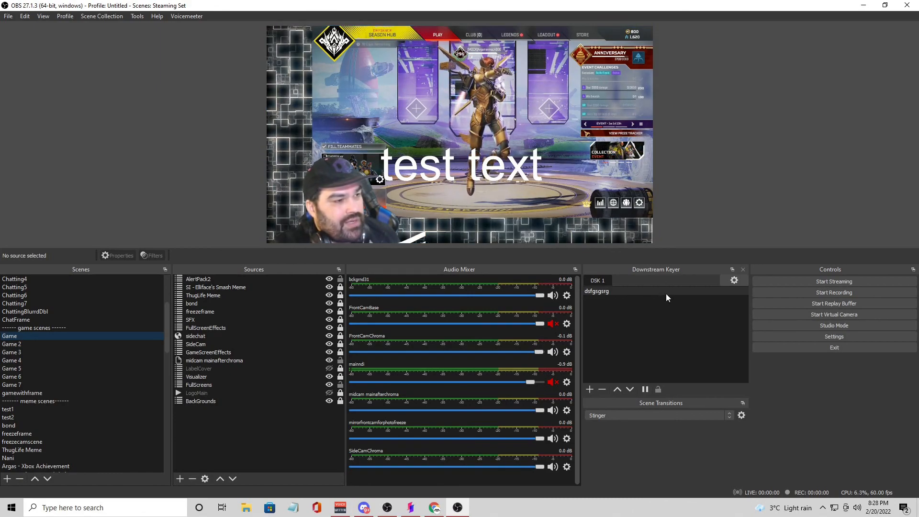
click(611, 290)
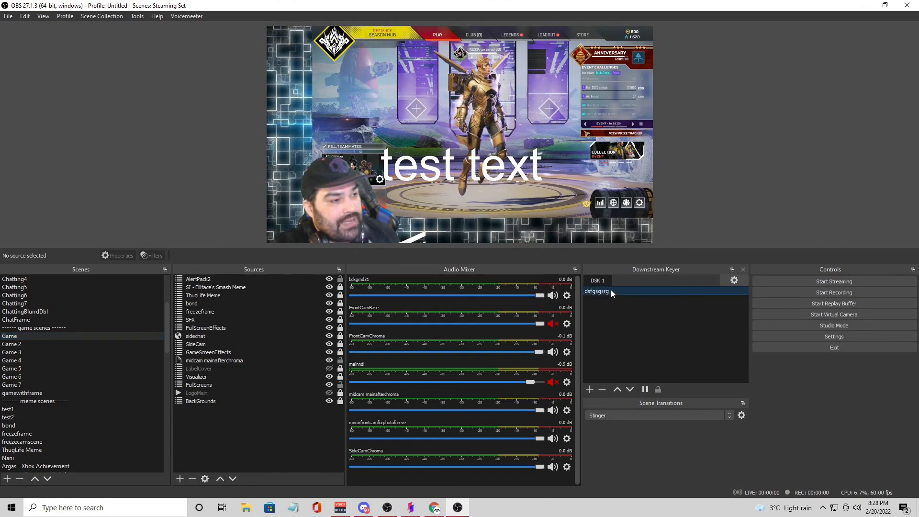
click(602, 390)
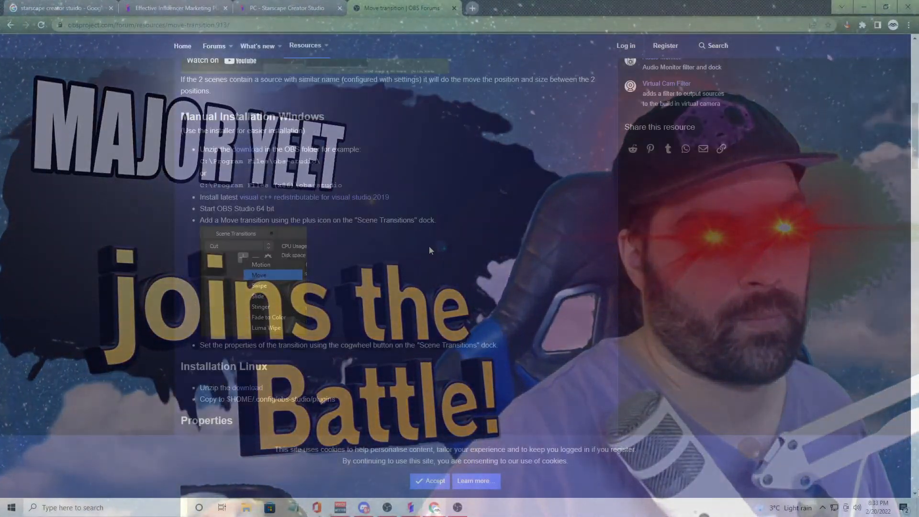
Step: Look through the Move transition plugin's installation notes and overview on the OBS Forums resource page
scroll(428, 250, down, 14)
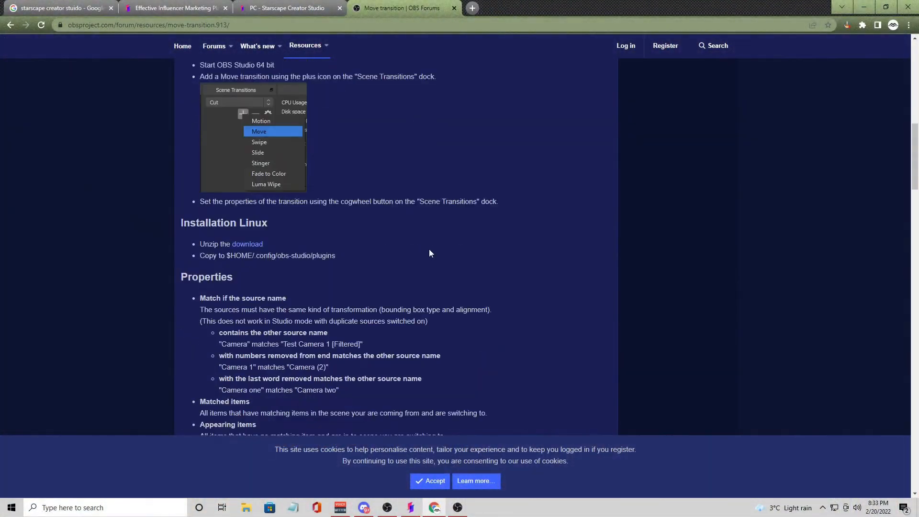
scroll(429, 260, down, 6)
scroll(421, 267, up, 20)
scroll(407, 282, up, 10)
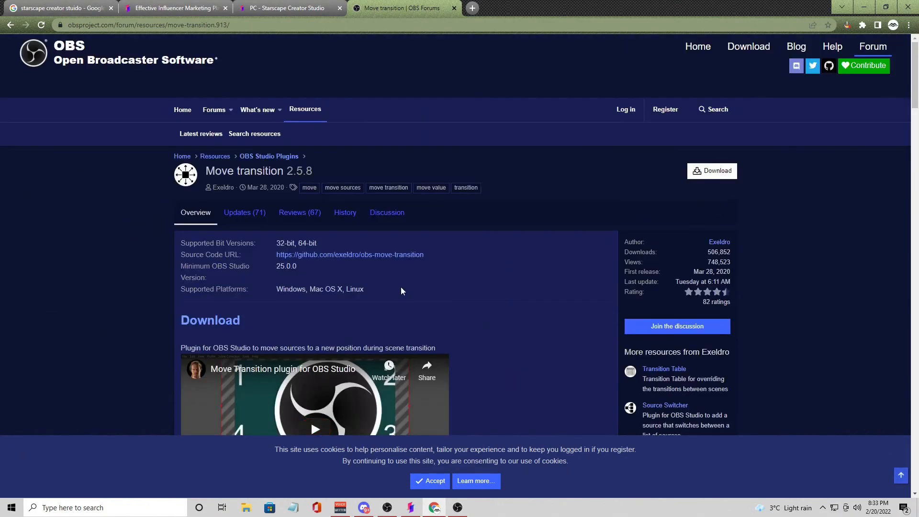
Step: Switch to OBS Studio, move the midcam mainafterchroma source to the canvas's lower-right area, and trigger the Game scene's effect filter "1"
click(458, 507)
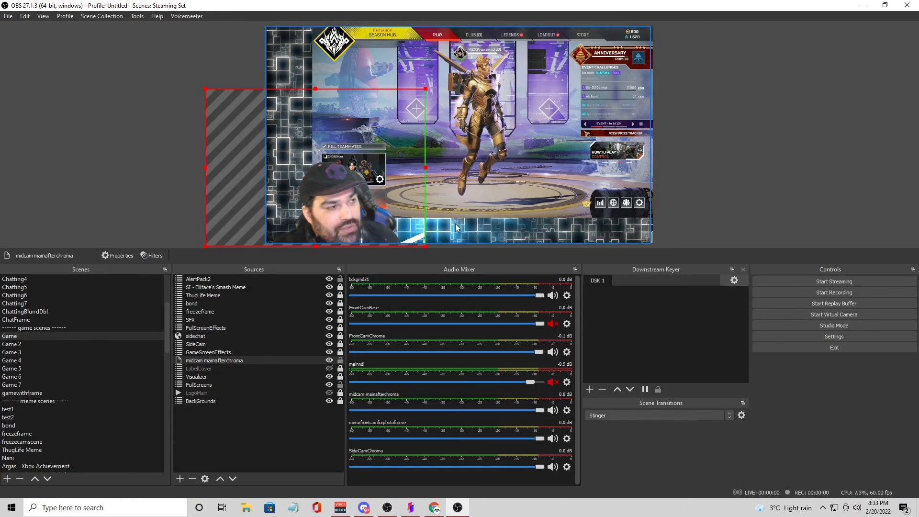
drag(240, 182, 455, 180)
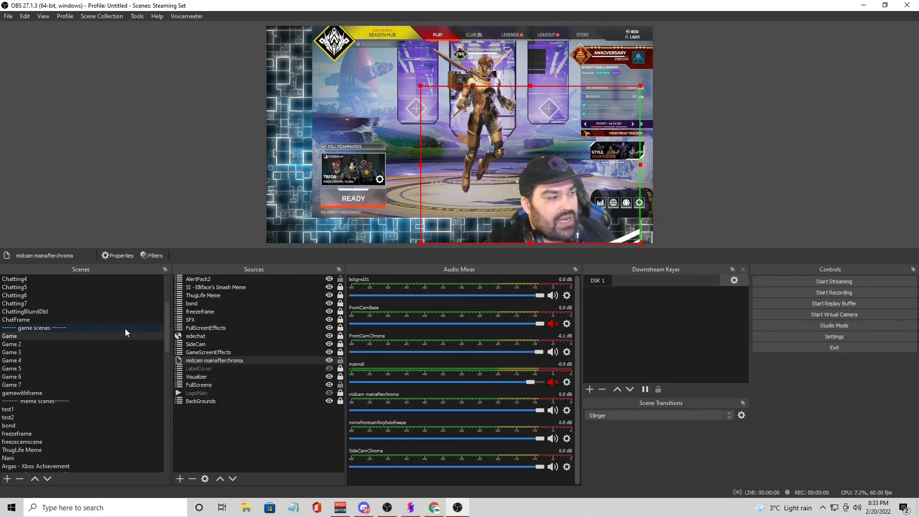
right_click(105, 337)
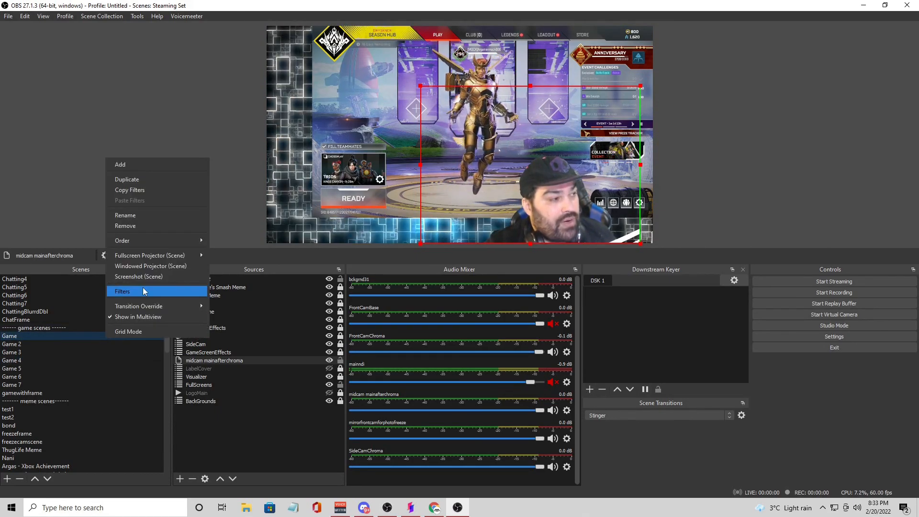
click(123, 291)
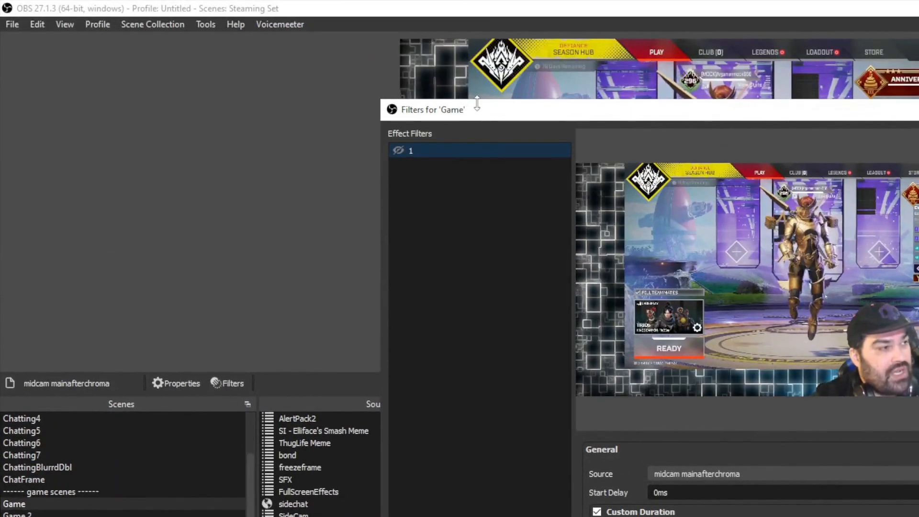
drag(477, 104, 83, 58)
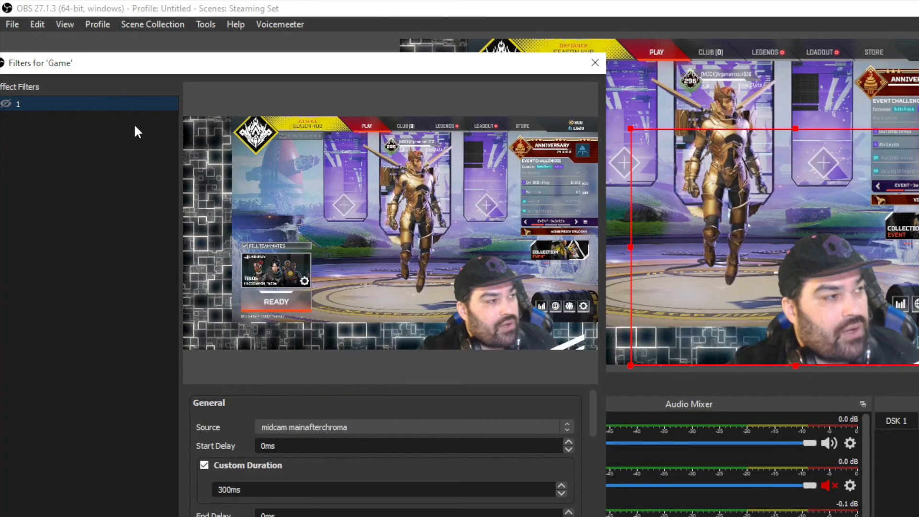
click(7, 103)
drag(72, 66, 714, 85)
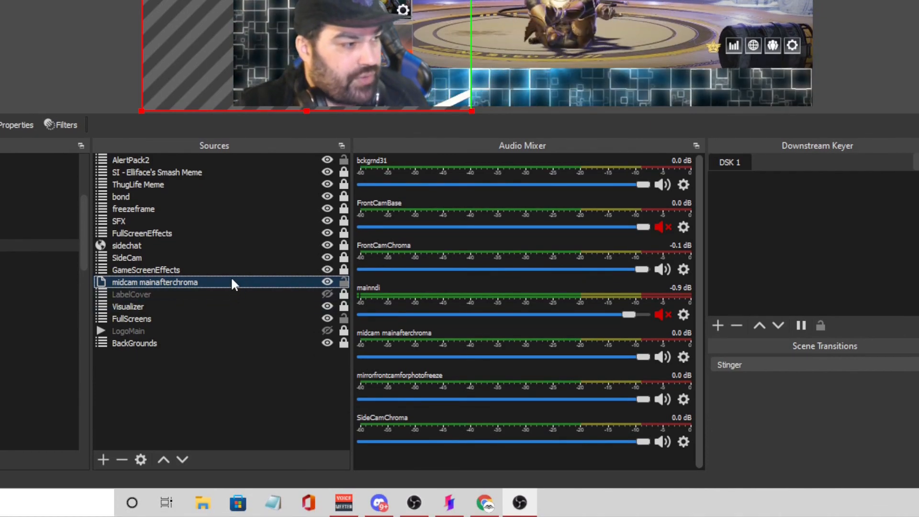
Step: Add a Move Value effect filter to the midcam mainafterchroma source, keeping the default filter name
right_click(231, 280)
click(295, 253)
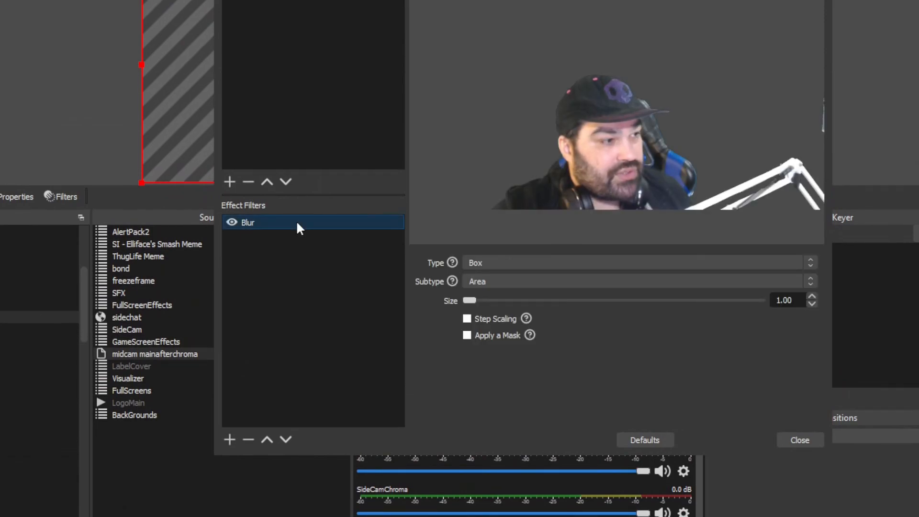
right_click(266, 266)
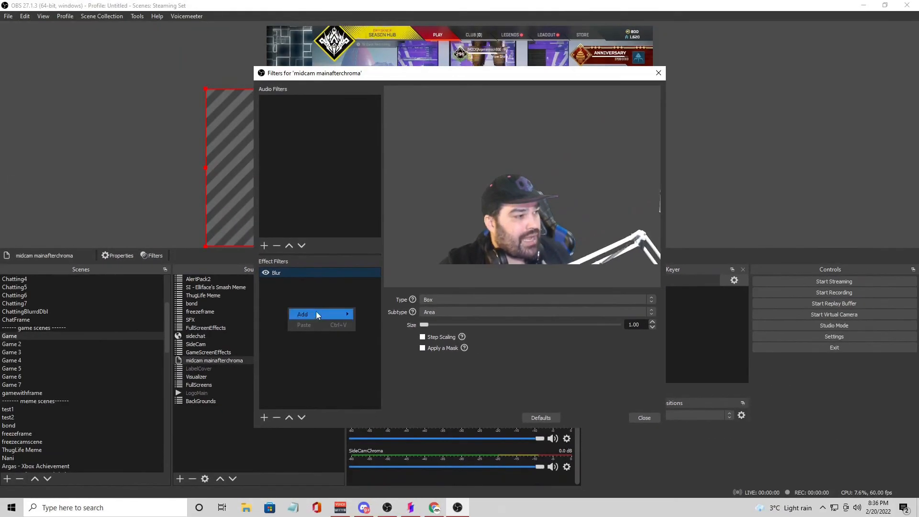
mouse_move(307, 276)
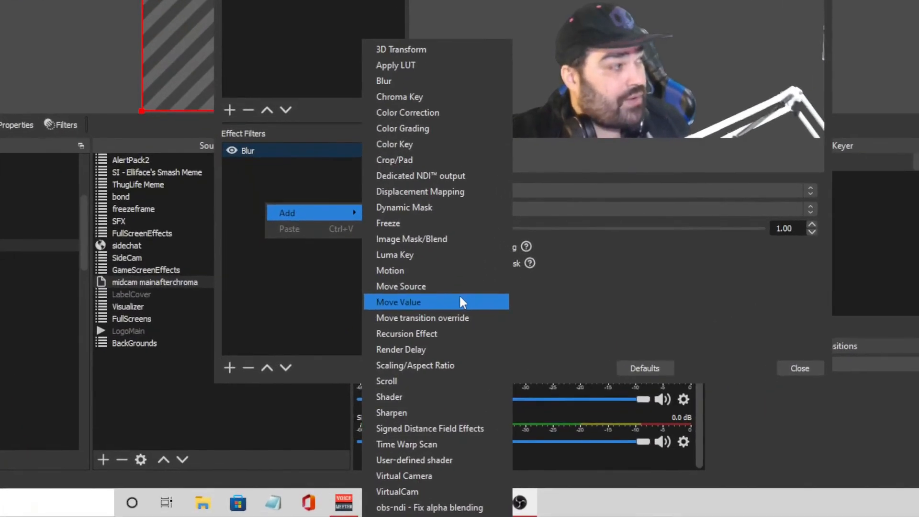
click(417, 373)
click(487, 221)
Step: Point the Move Value filter at the Blur filter's Size setting and set its value to 90
click(539, 259)
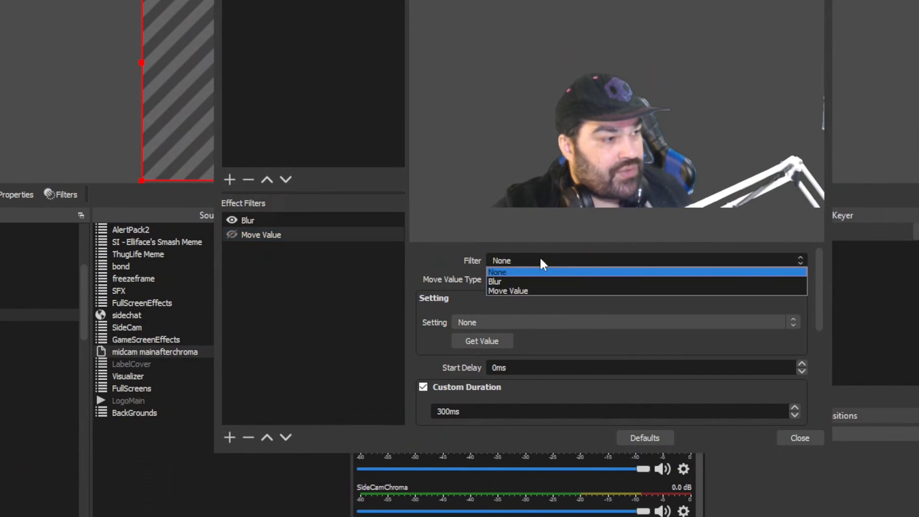
click(544, 278)
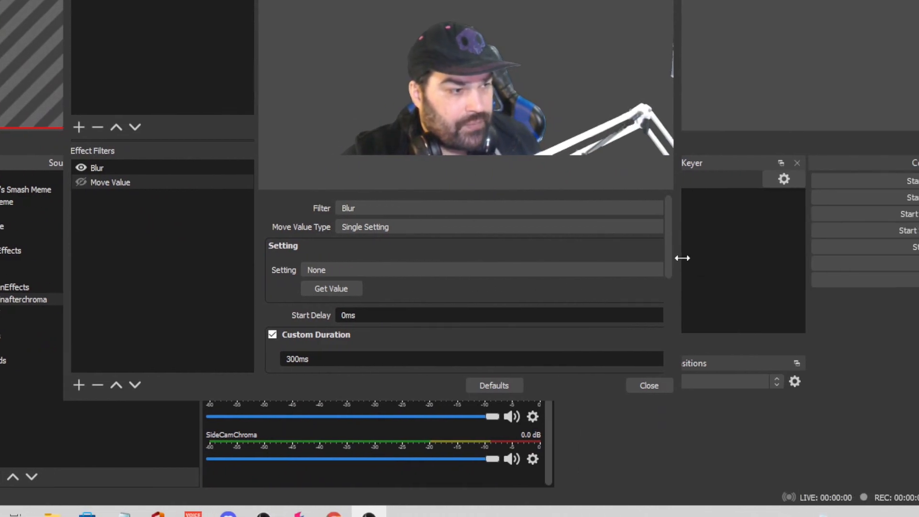
drag(682, 258, 862, 258)
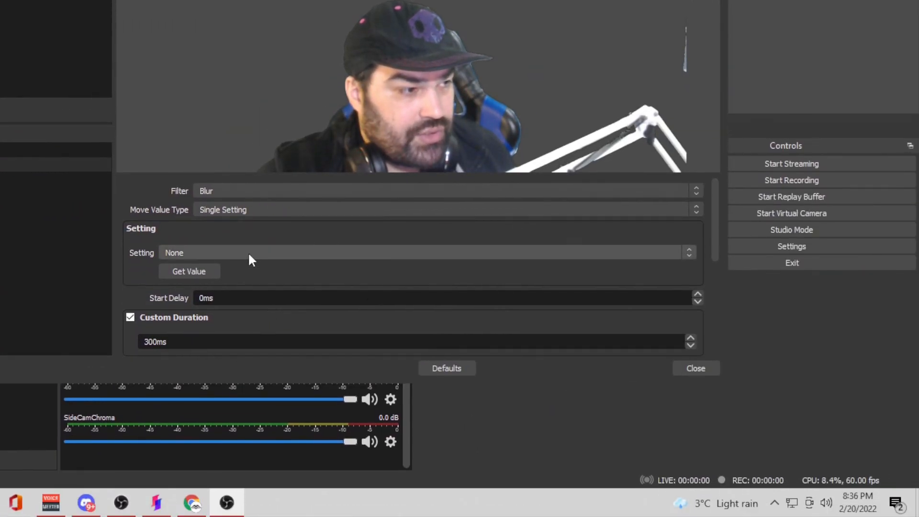
click(249, 271)
click(240, 274)
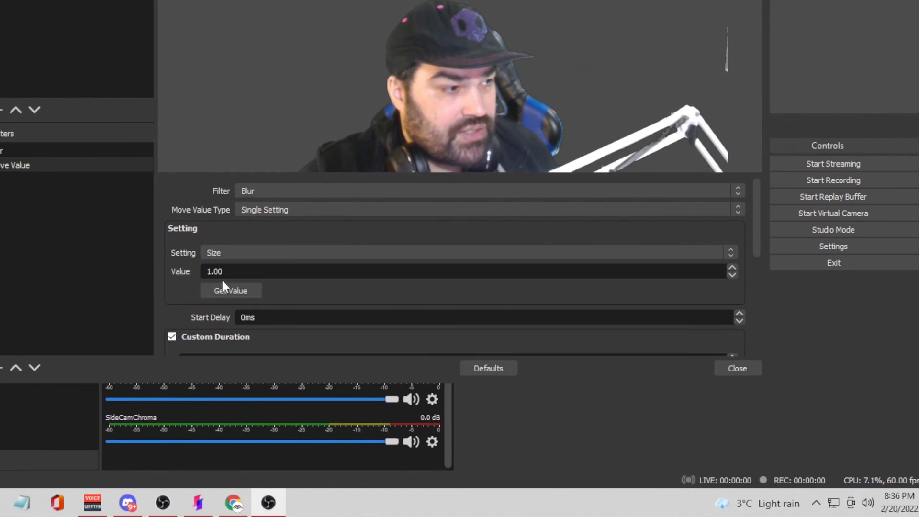
double_click(359, 272)
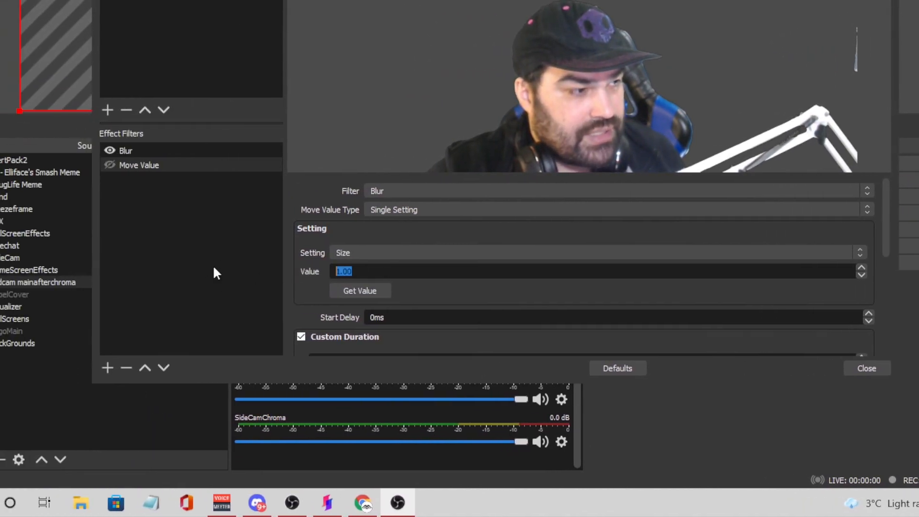
text(90)
Step: Duplicate the Move Value filter as "Move Value 2" and set the copy's Size value to 1
click(198, 257)
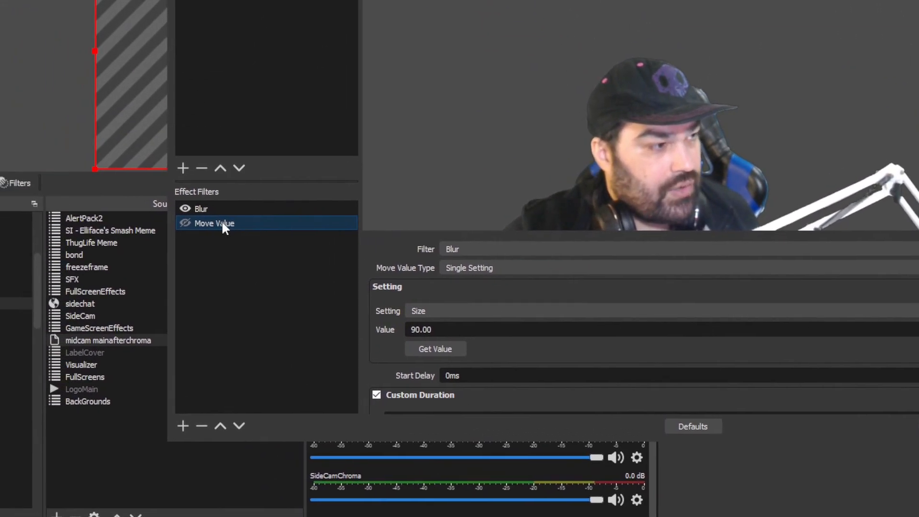
right_click(156, 165)
click(259, 255)
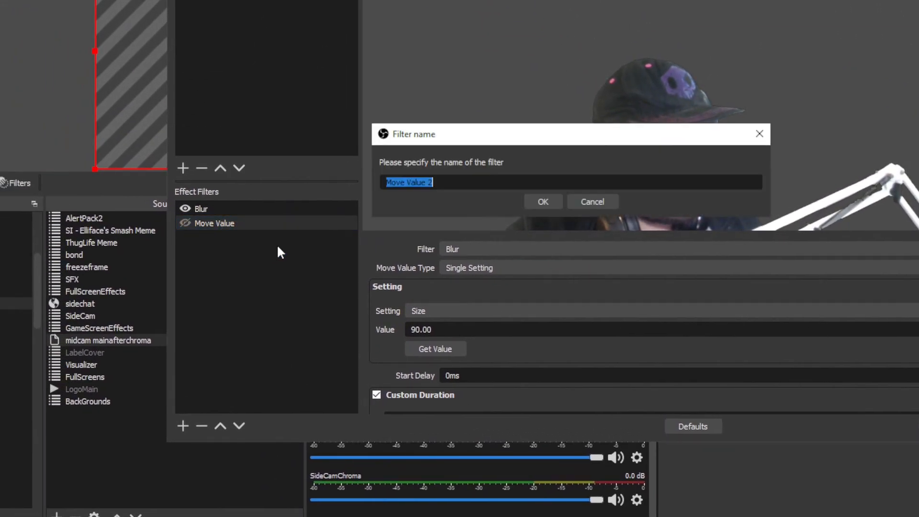
click(540, 202)
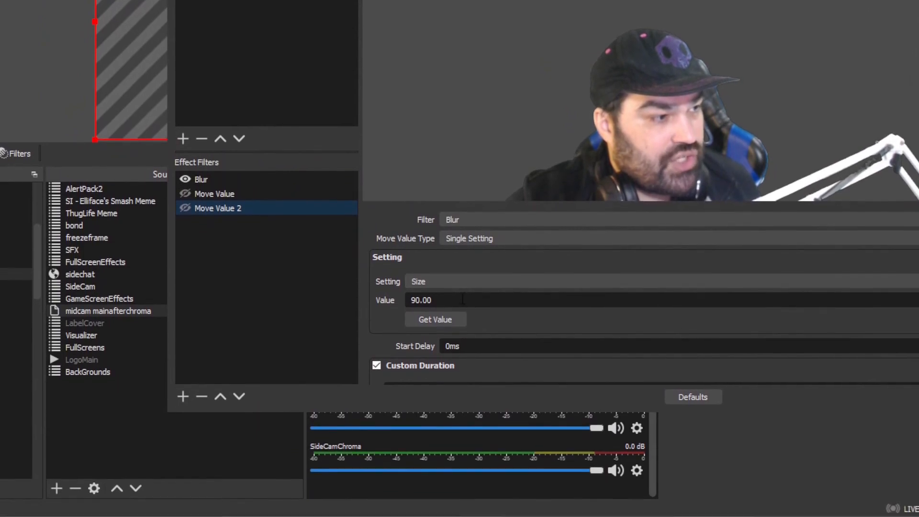
drag(445, 317, 155, 318)
text(1)
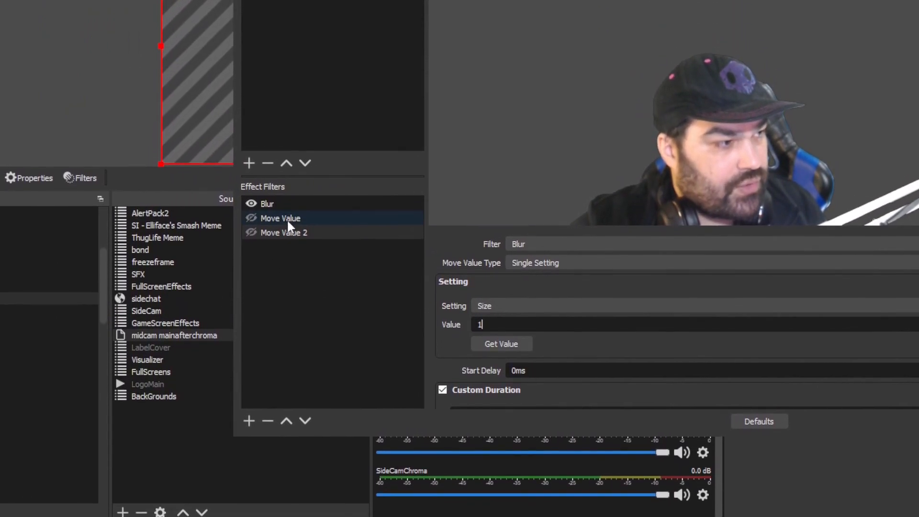
Step: Compare the settings of both Move Value filters and set Move Value 2's Size value to 8
click(286, 182)
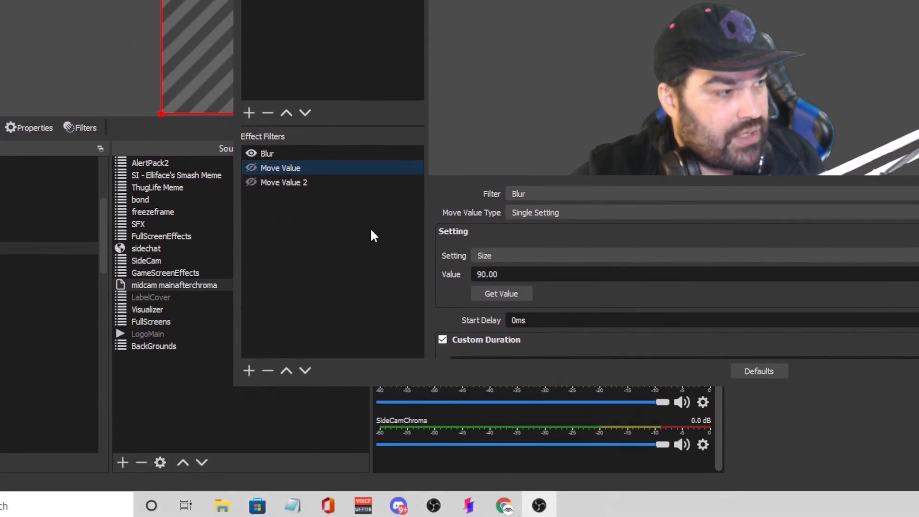
click(335, 183)
scroll(644, 287, down, 5)
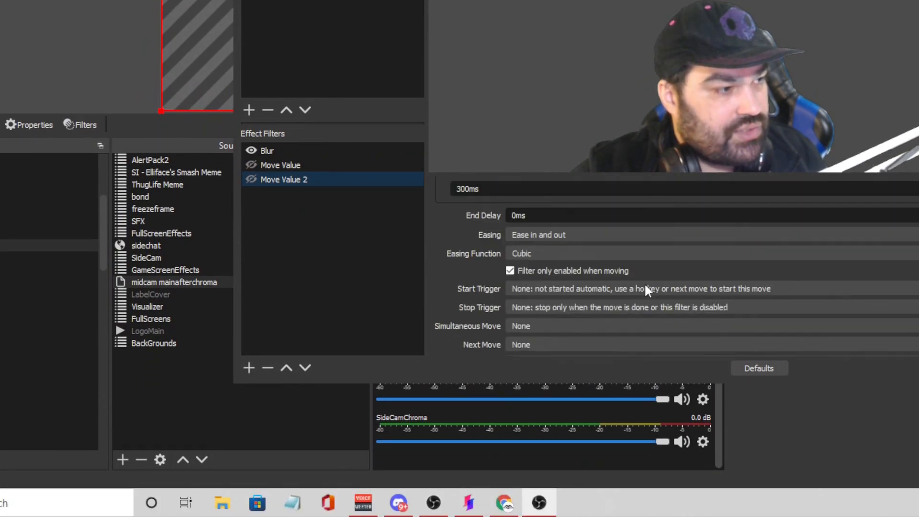
scroll(633, 254, up, 7)
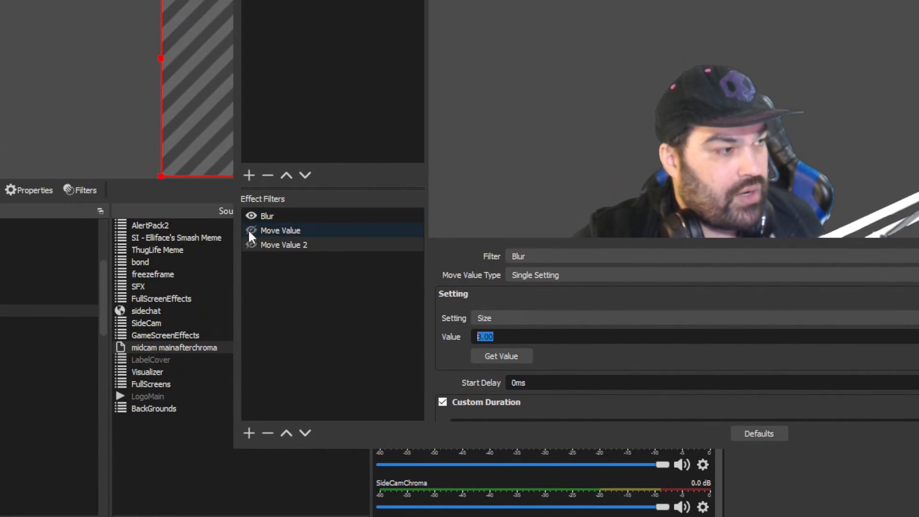
Step: Trigger the Move Value and Move Value 2 filters alternately to test the animated blur on the camera
click(250, 223)
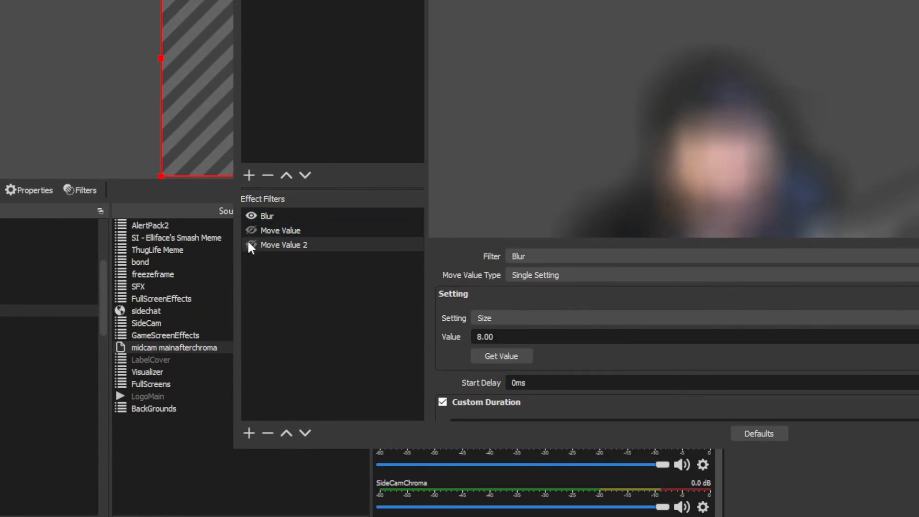
click(250, 245)
click(252, 245)
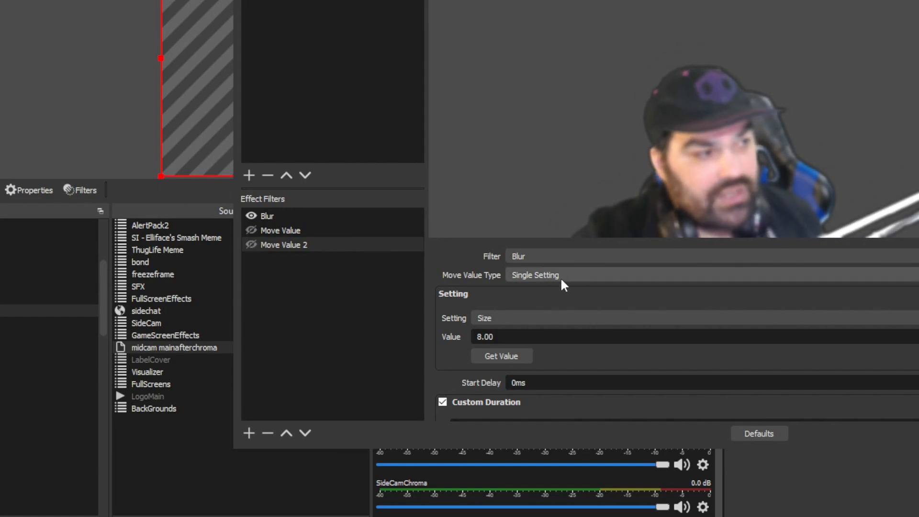
click(252, 230)
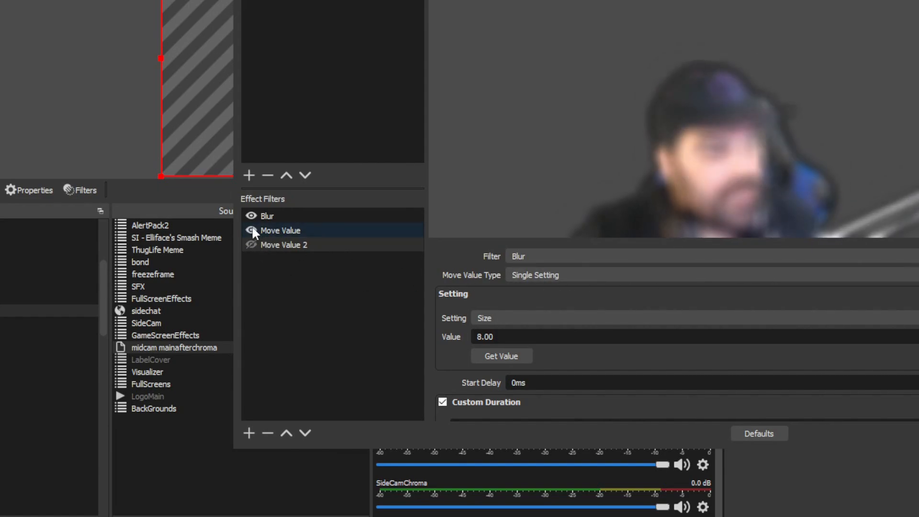
click(251, 245)
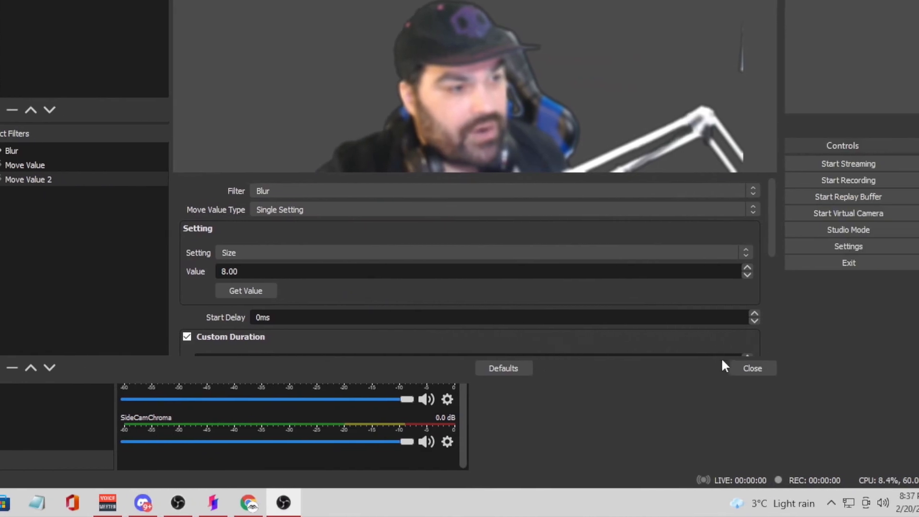